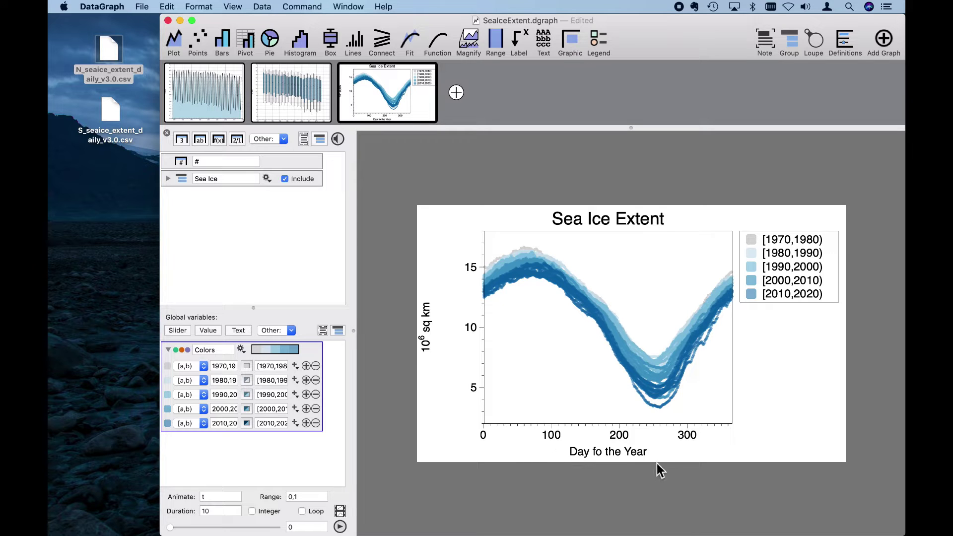
# Step: Fix the x-axis title typo 'fo' to 'of' so it reads 'Day of the Year', then close the title editor
pyautogui.doubleClick(592, 453)
pyautogui.click(517, 433)
pyautogui.press('BackSpace')
pyautogui.press('BackSpace')
pyautogui.write('of the Year')
pyautogui.press('Return')
pyautogui.click(525, 412)
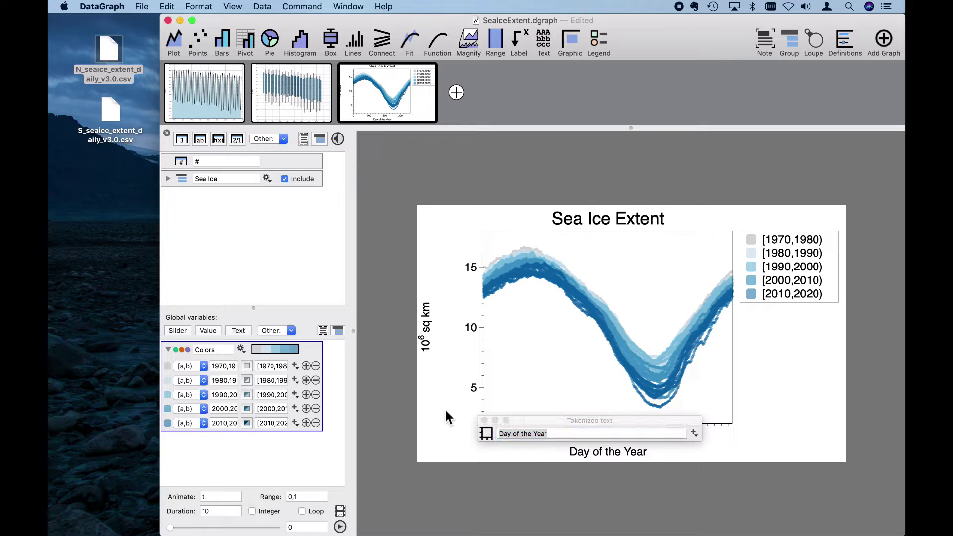
pyautogui.click(484, 421)
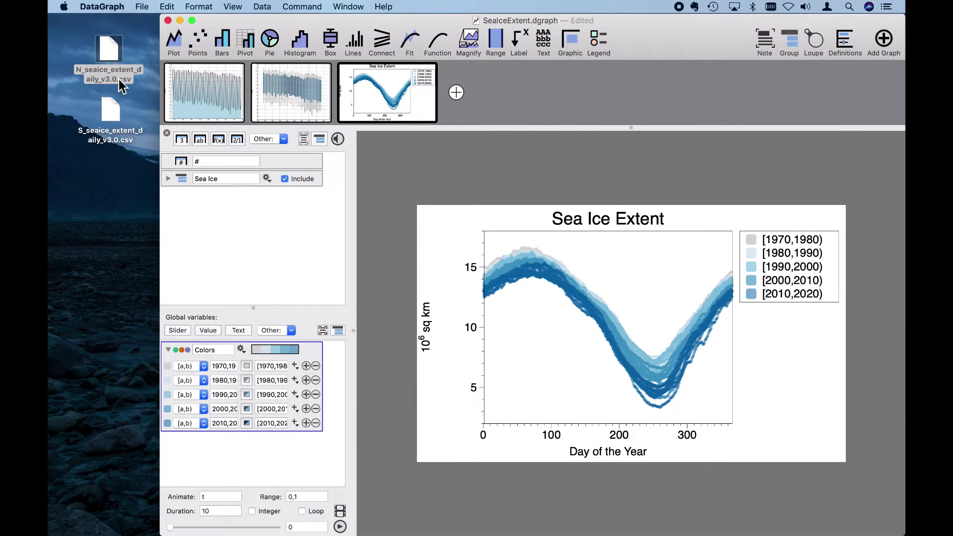
pyautogui.click(107, 119)
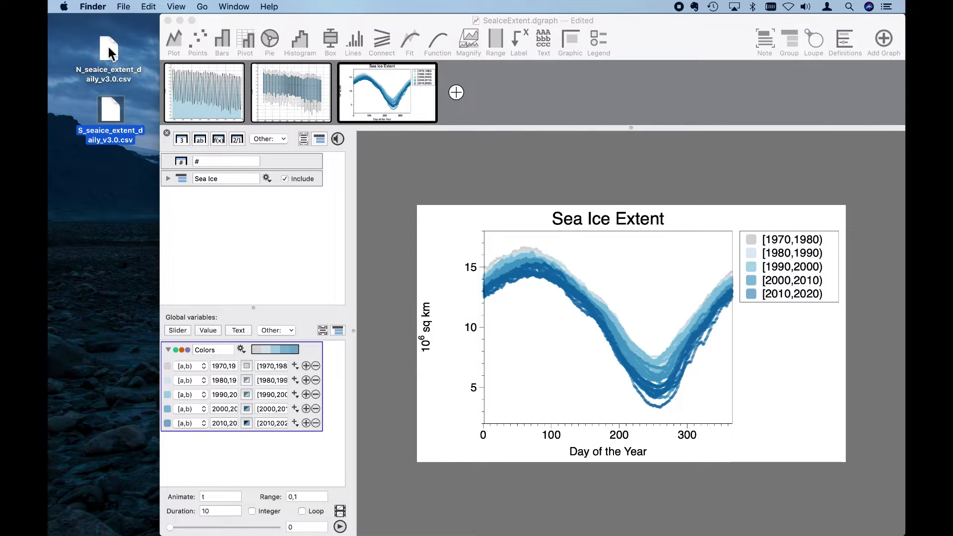
pyautogui.click(108, 56)
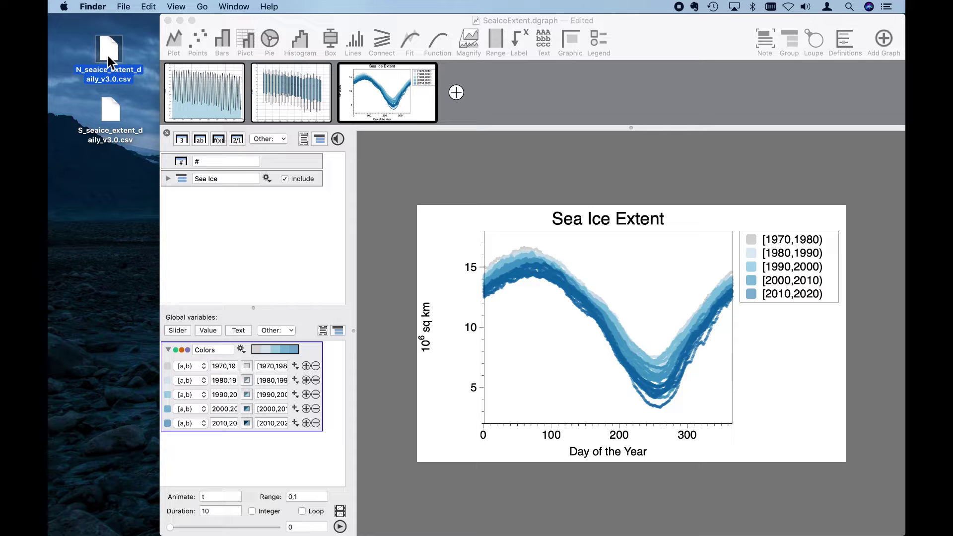
pyautogui.press('space')
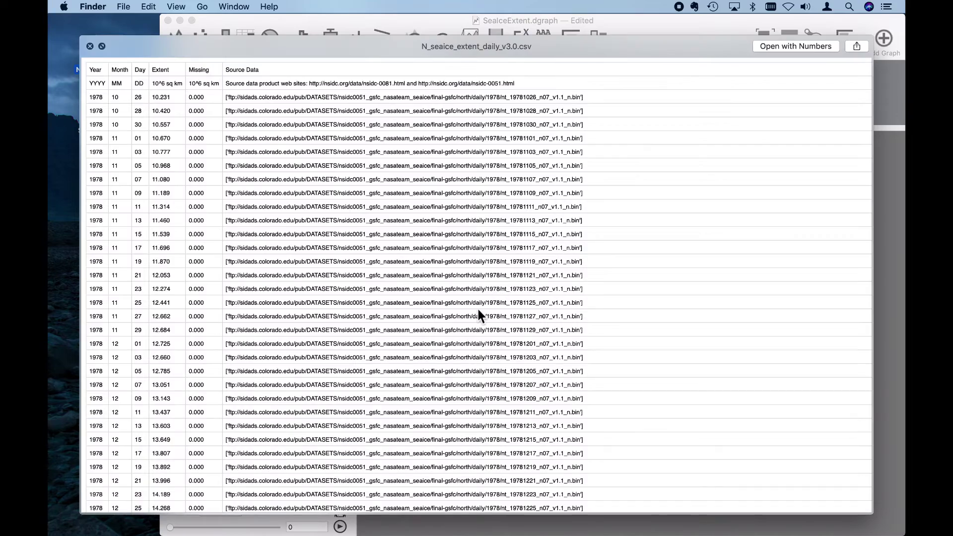
pyautogui.scroll(-10, 479, 309)
pyautogui.scroll(10, 479, 311)
pyautogui.click(91, 46)
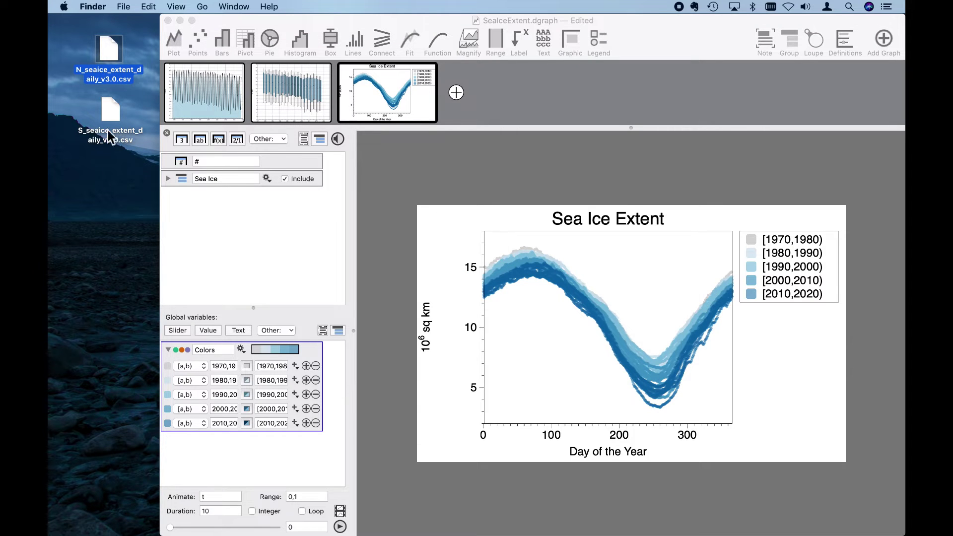
pyautogui.click(97, 184)
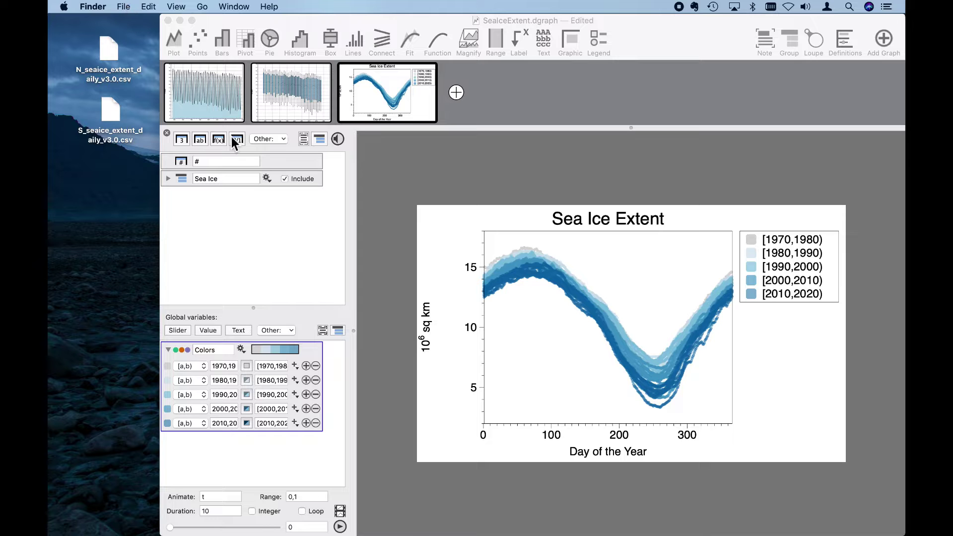
# Step: Create a new DataGraph document and maximise its window
pyautogui.click(216, 236)
pyautogui.click(144, 7)
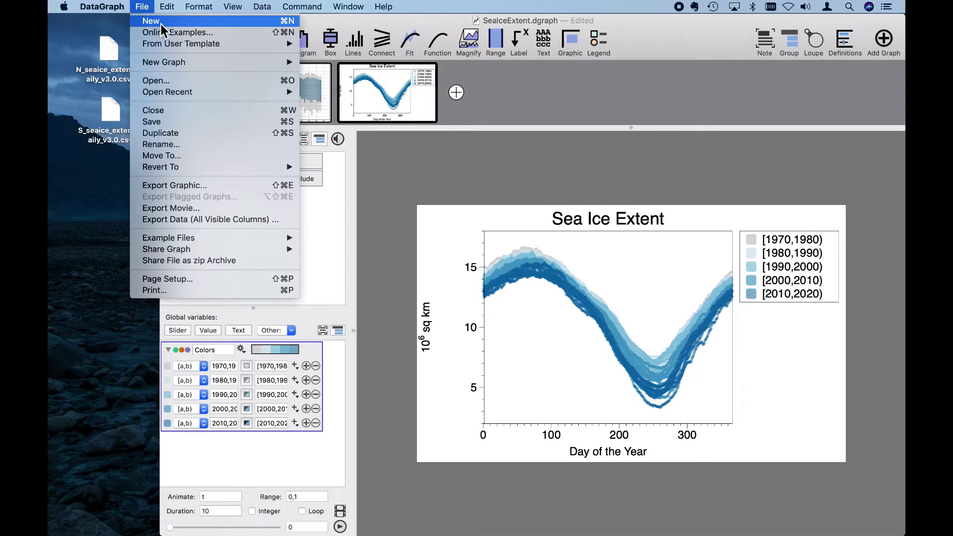
pyautogui.click(161, 25)
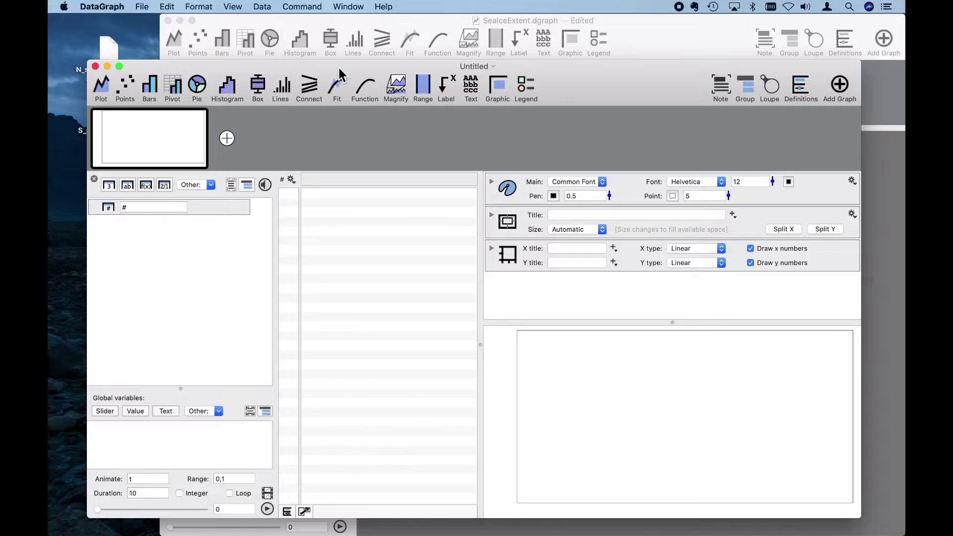
pyautogui.doubleClick(338, 70)
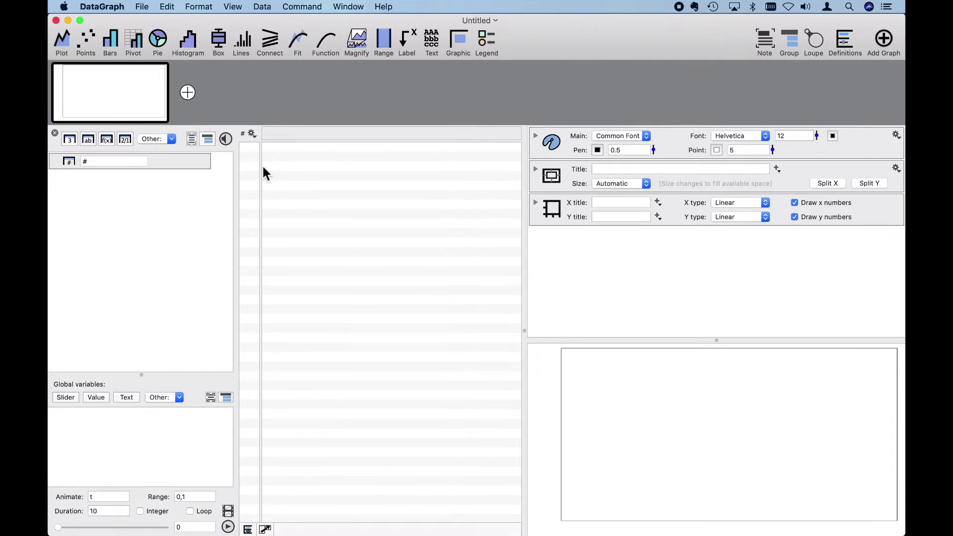
# Step: Import N_seaice_extent_daily_v3.0.csv into the data table
pyautogui.click(252, 134)
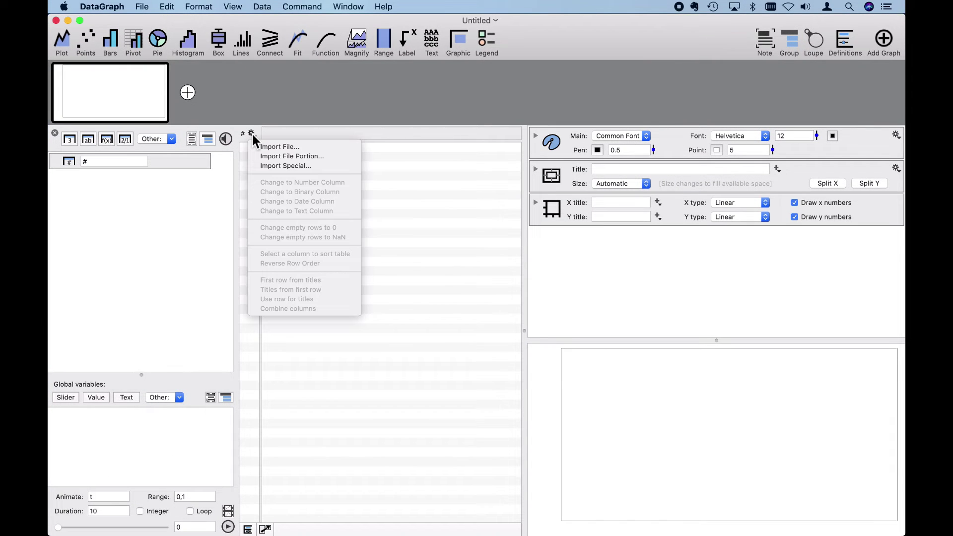
pyautogui.click(304, 147)
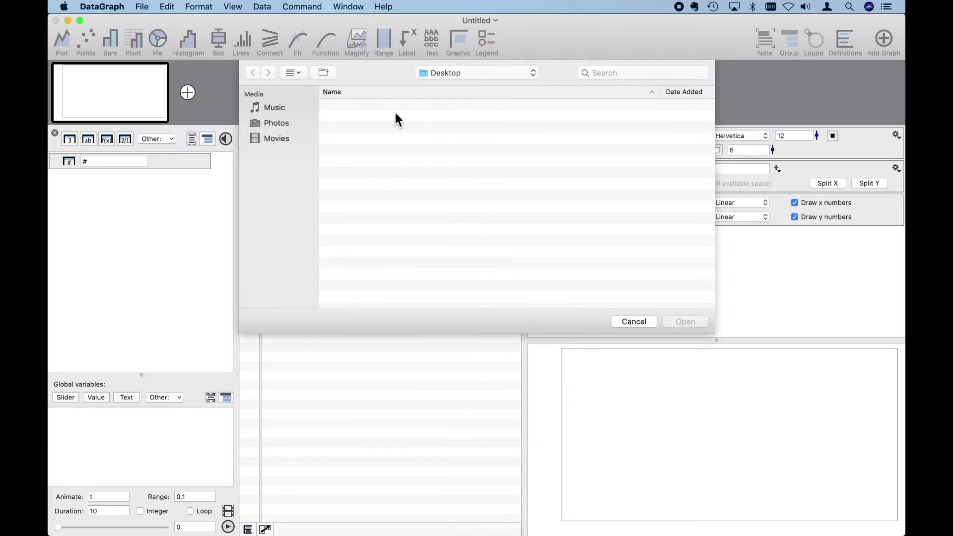
pyautogui.click(395, 117)
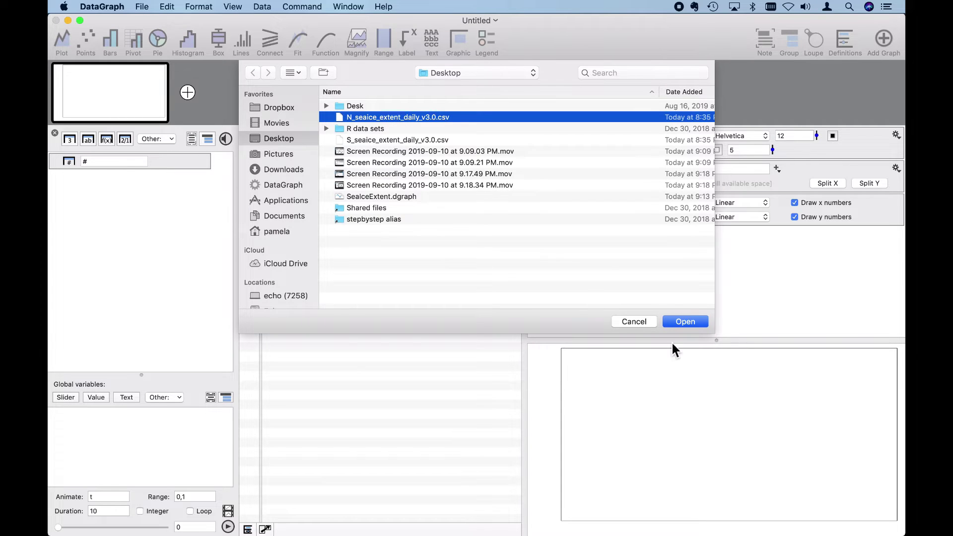
pyautogui.click(698, 321)
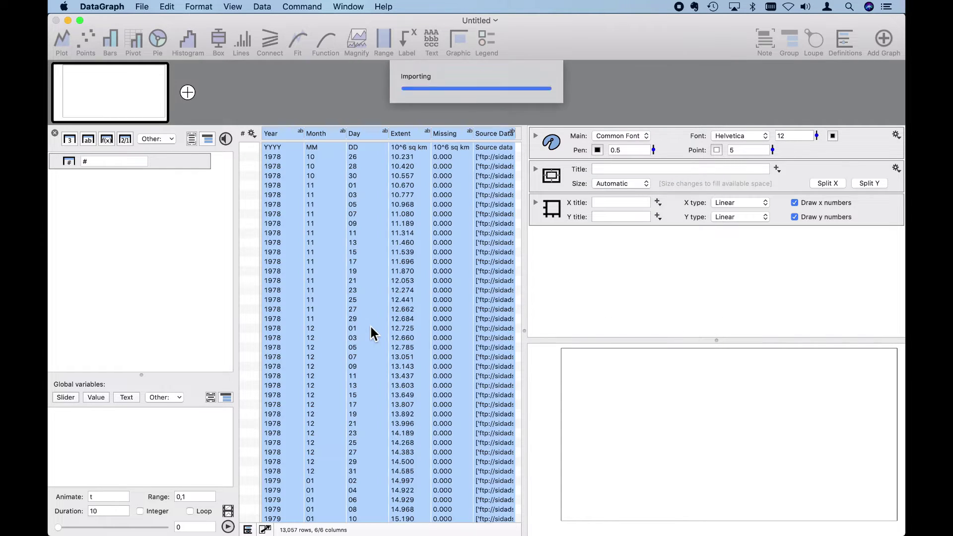
# Step: Convert the Year, Month, Day, Extent and Missing columns to number columns
pyautogui.click(205, 290)
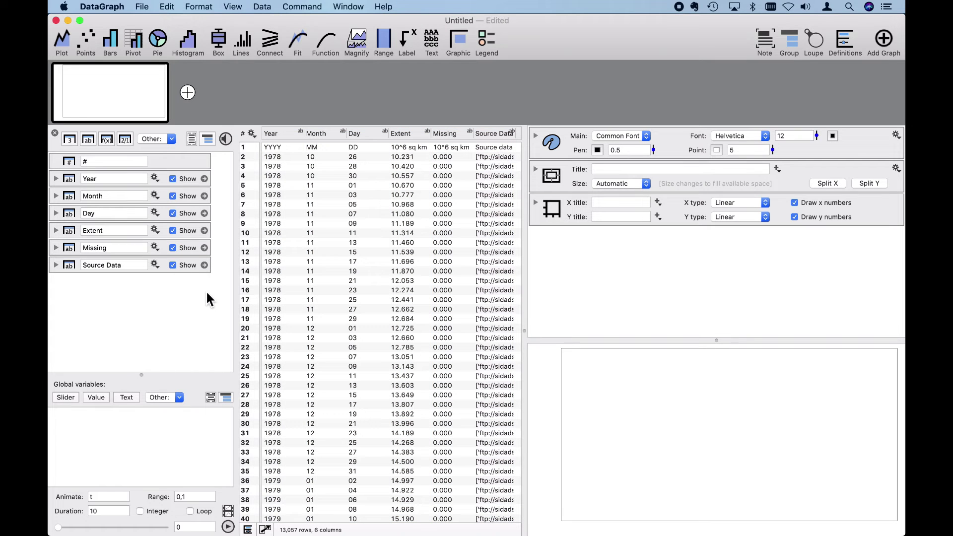
pyautogui.click(166, 327)
pyautogui.click(155, 178)
pyautogui.click(172, 193)
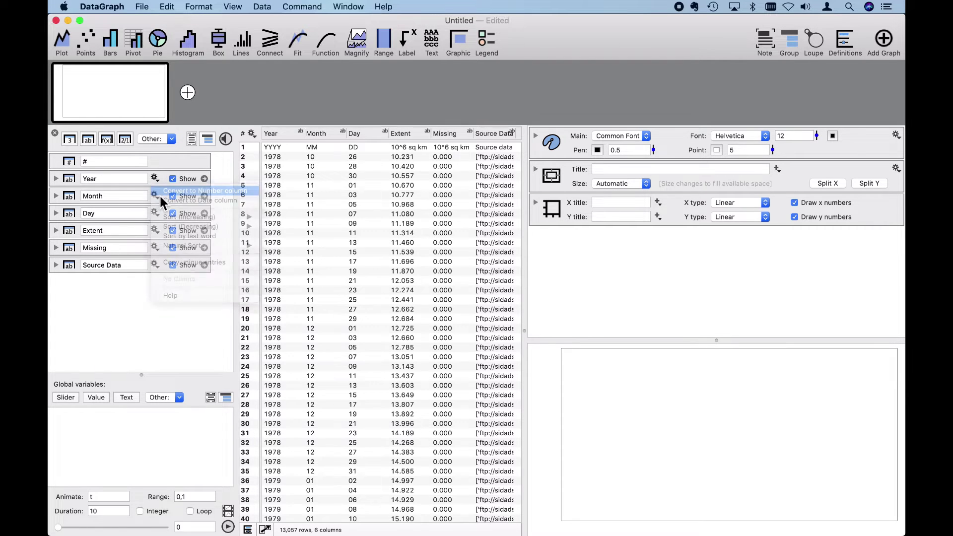
pyautogui.click(154, 195)
pyautogui.click(162, 208)
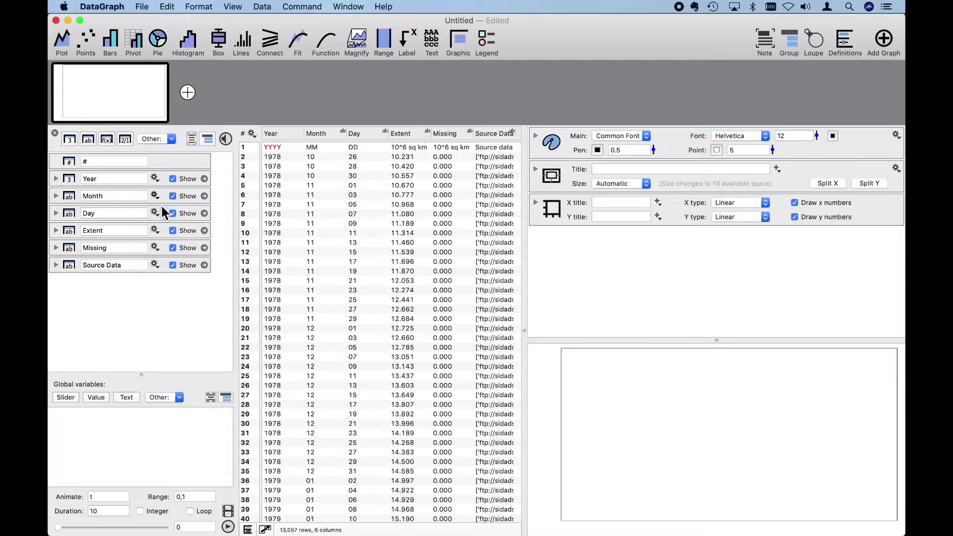
pyautogui.click(155, 212)
pyautogui.click(165, 226)
pyautogui.click(155, 230)
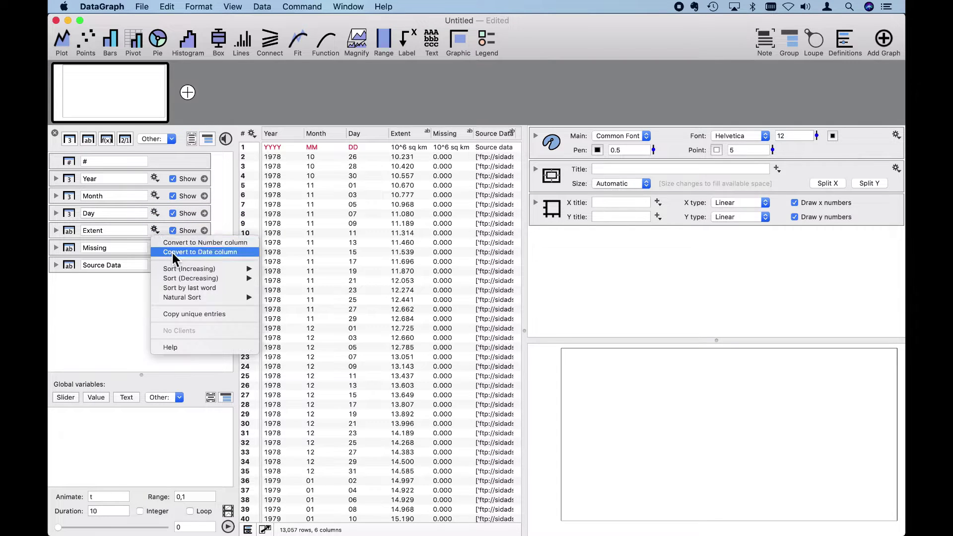
pyautogui.click(173, 242)
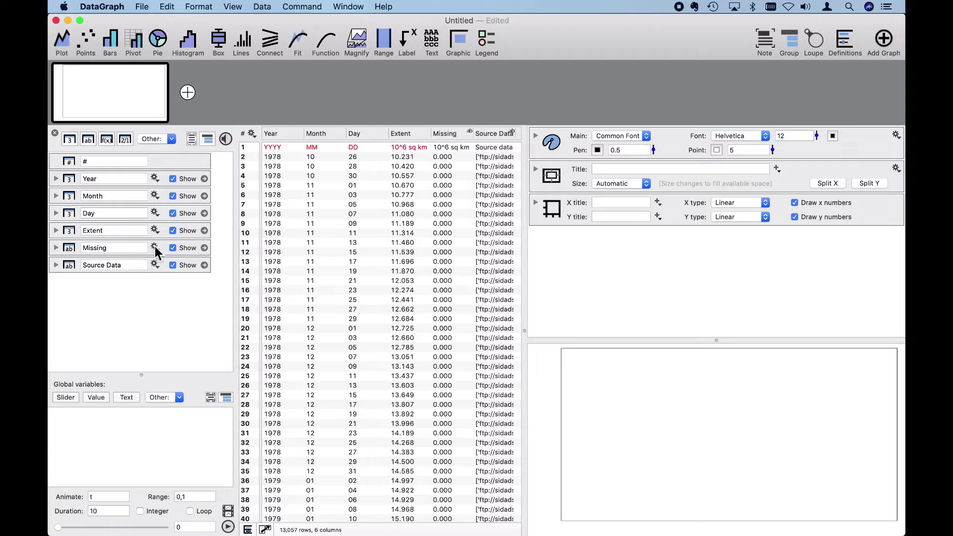
pyautogui.click(154, 246)
pyautogui.click(164, 258)
# Step: Select the units row, then the Year, Month and Day columns
pyautogui.click(290, 145)
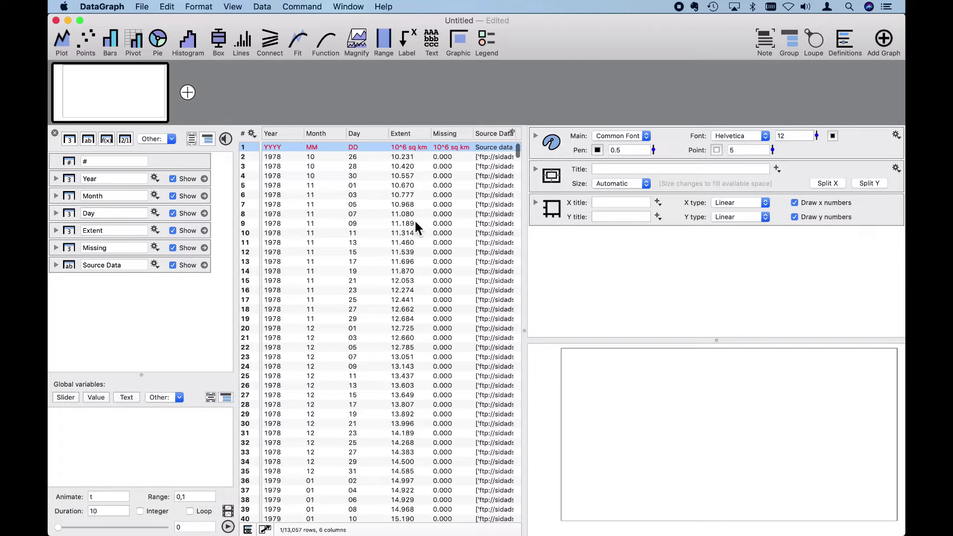
pyautogui.click(285, 133)
pyautogui.click(317, 135)
pyautogui.click(356, 134)
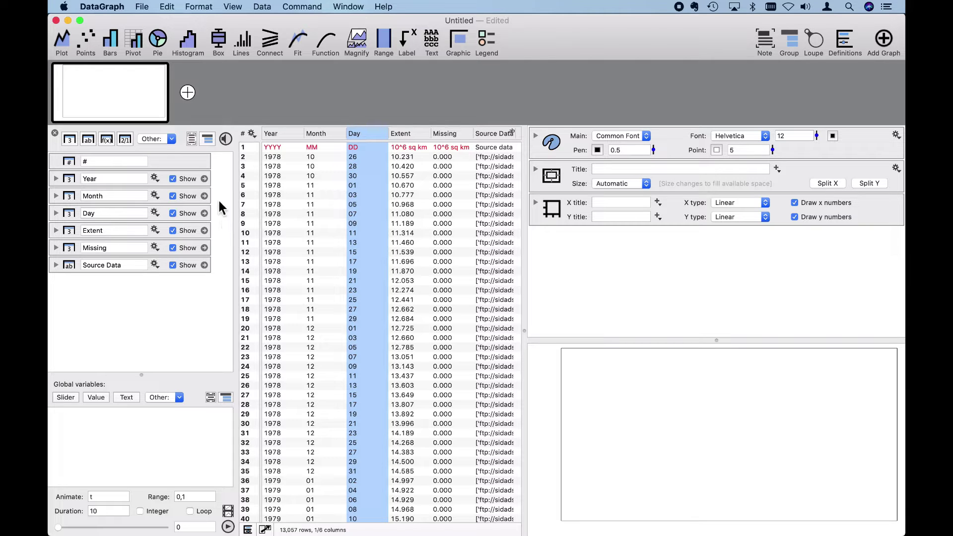
# Step: Add a function column before Year with the formula seconds(Year,Month,Day)
pyautogui.click(107, 141)
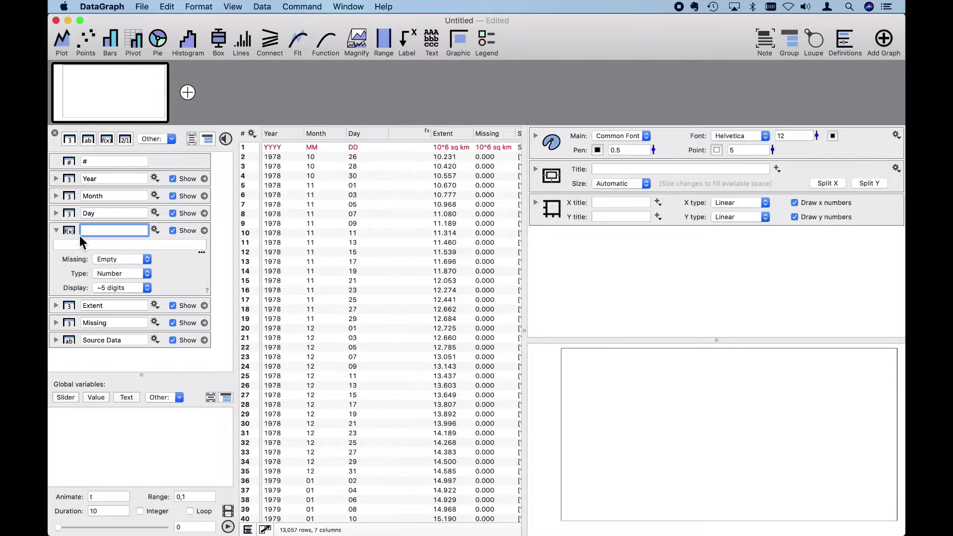
pyautogui.moveTo(70, 232); pyautogui.dragTo(80, 165)
pyautogui.click(97, 193)
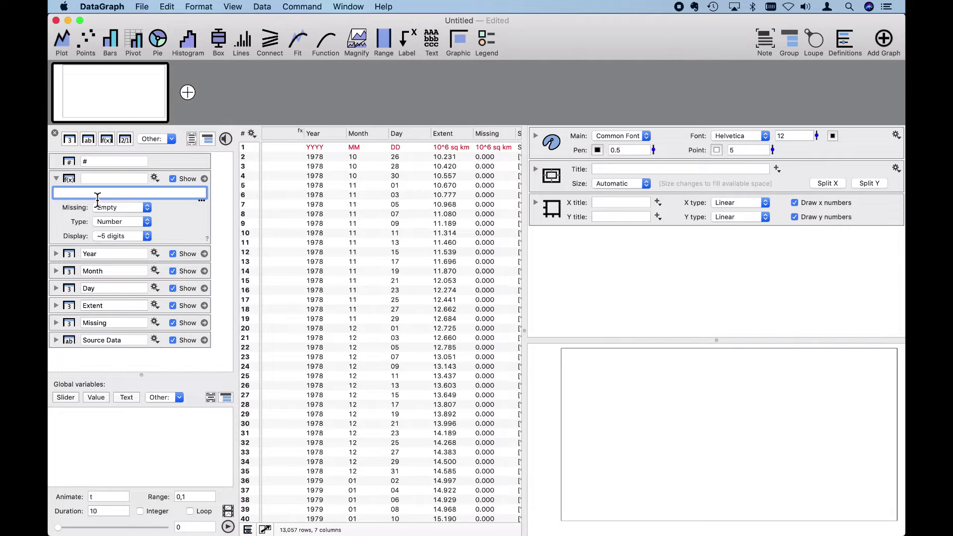
pyautogui.write('seconds(Year,Month,Day)')
pyautogui.press('Return')
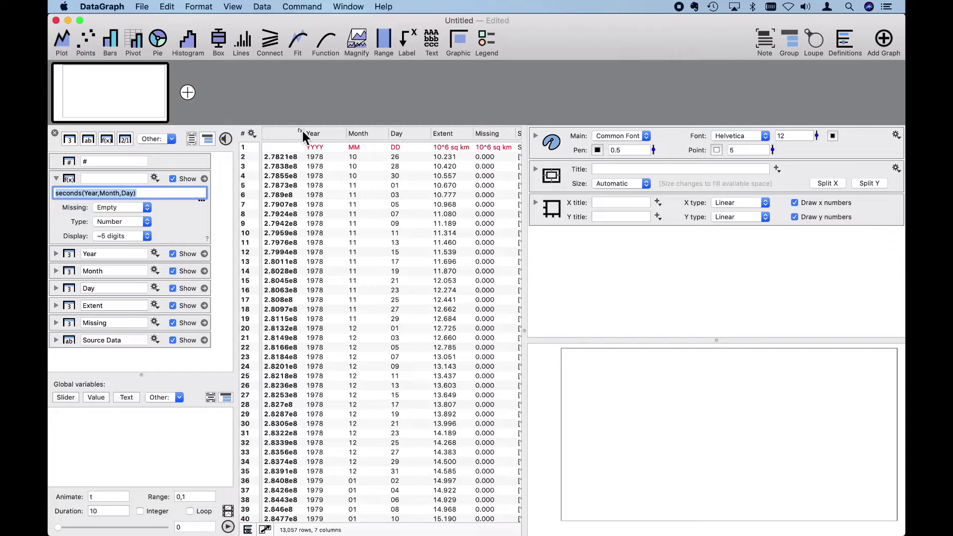
# Step: Widen the computed column and display it as dates in yyyy/m/d format
pyautogui.moveTo(310, 135); pyautogui.dragTo(329, 135)
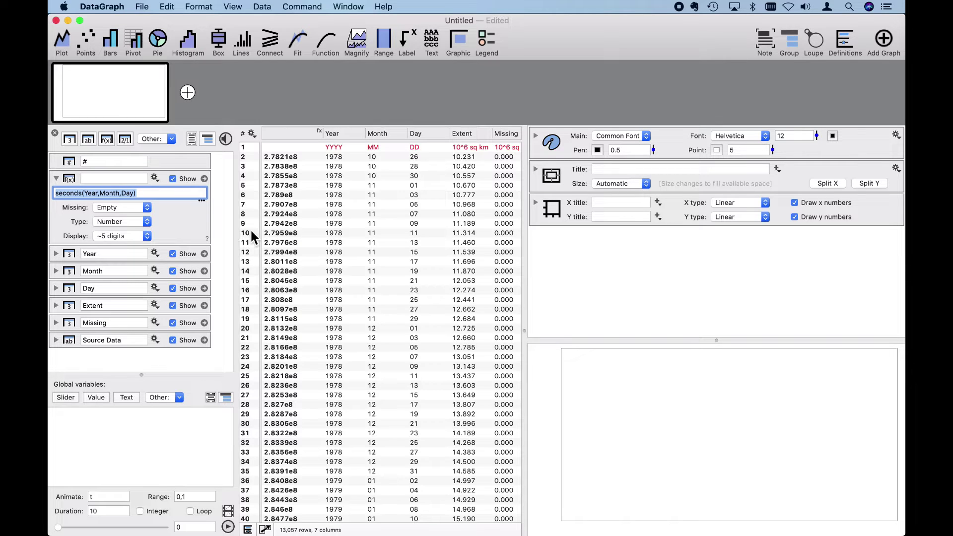
pyautogui.click(133, 224)
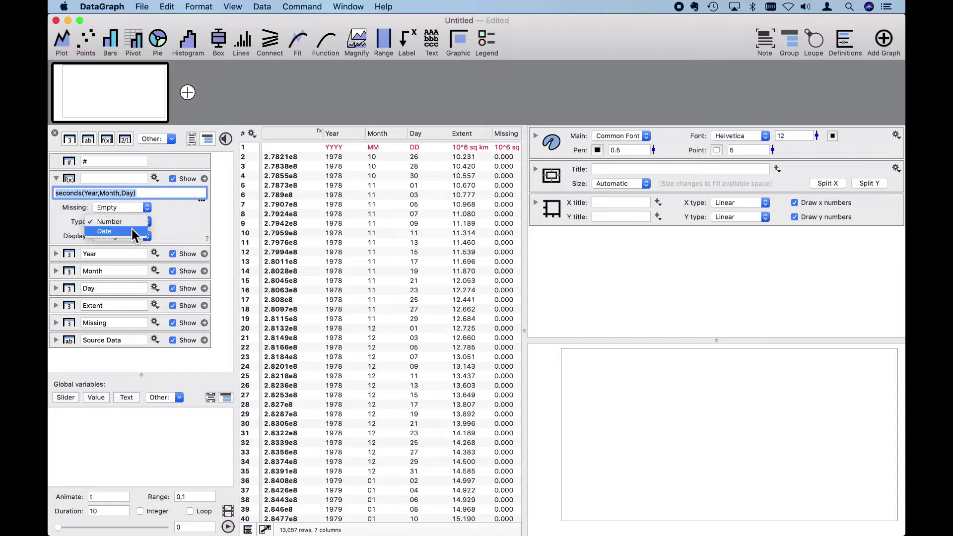
pyautogui.click(132, 230)
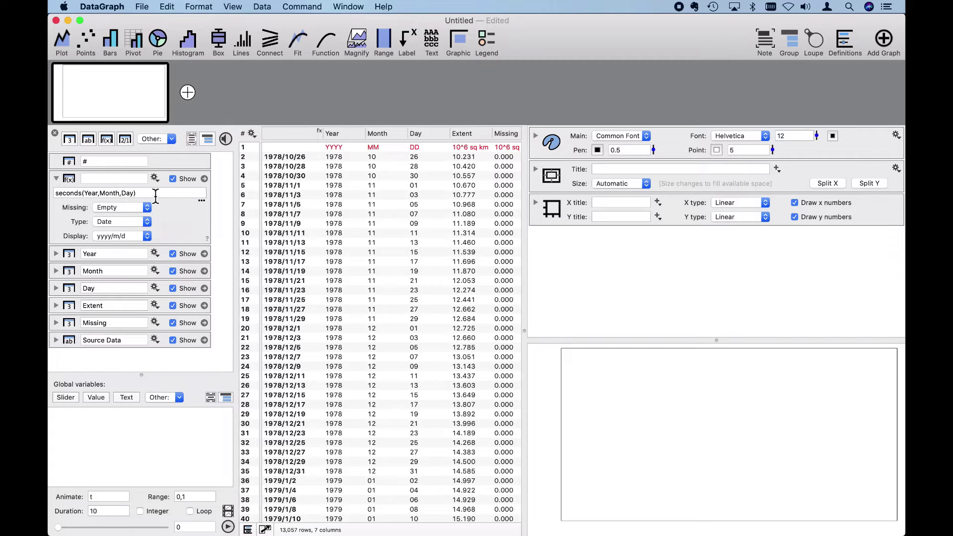
pyautogui.moveTo(155, 197); pyautogui.dragTo(75, 198)
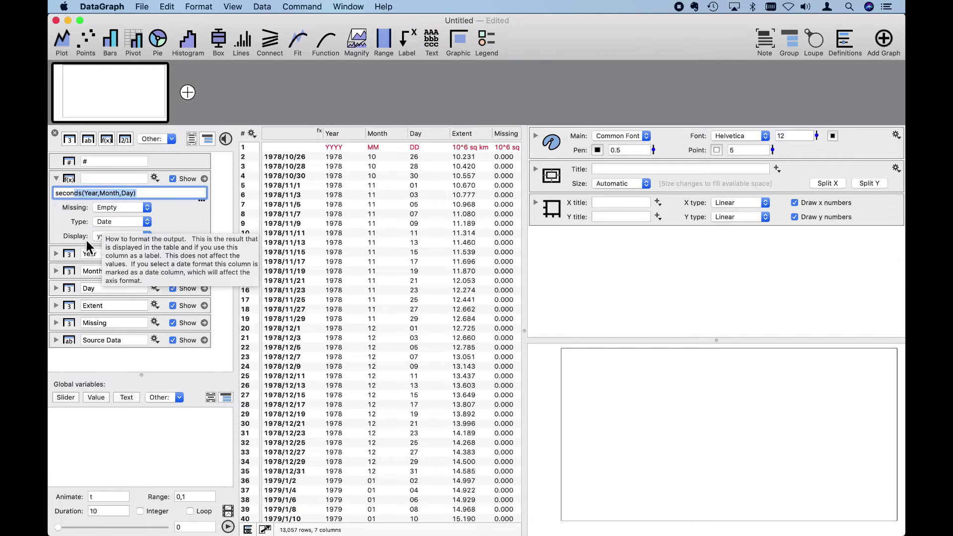
pyautogui.click(109, 237)
pyautogui.click(123, 243)
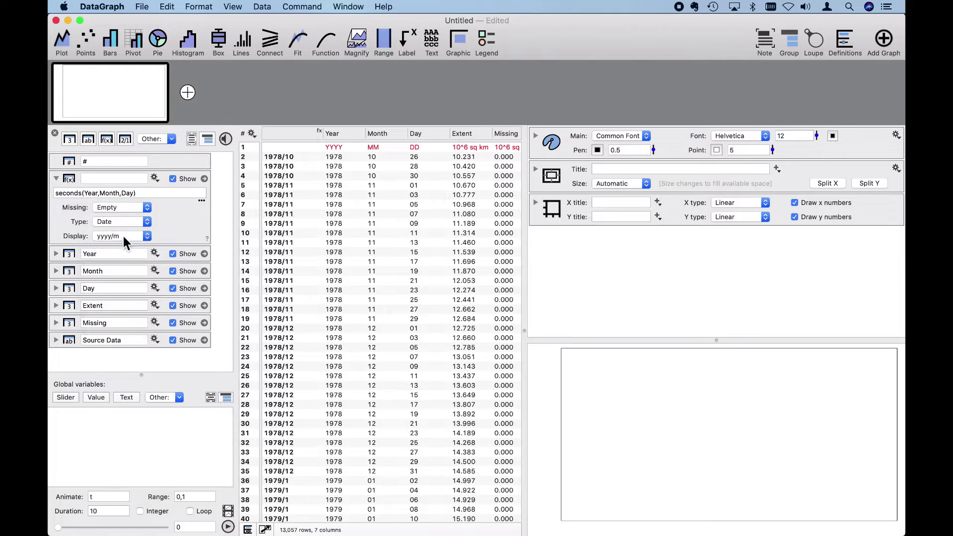
pyautogui.click(122, 235)
pyautogui.click(128, 228)
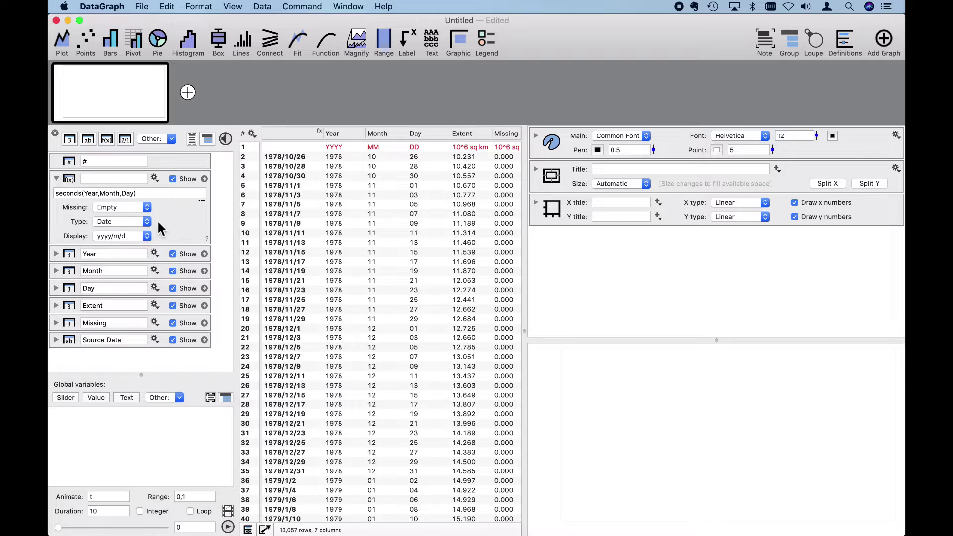
# Step: Name the computed date column 'Date'
pyautogui.click(348, 132)
pyautogui.click(377, 134)
pyautogui.click(431, 133)
pyautogui.click(278, 135)
pyautogui.click(120, 178)
pyautogui.write('Date')
pyautogui.press('Return')
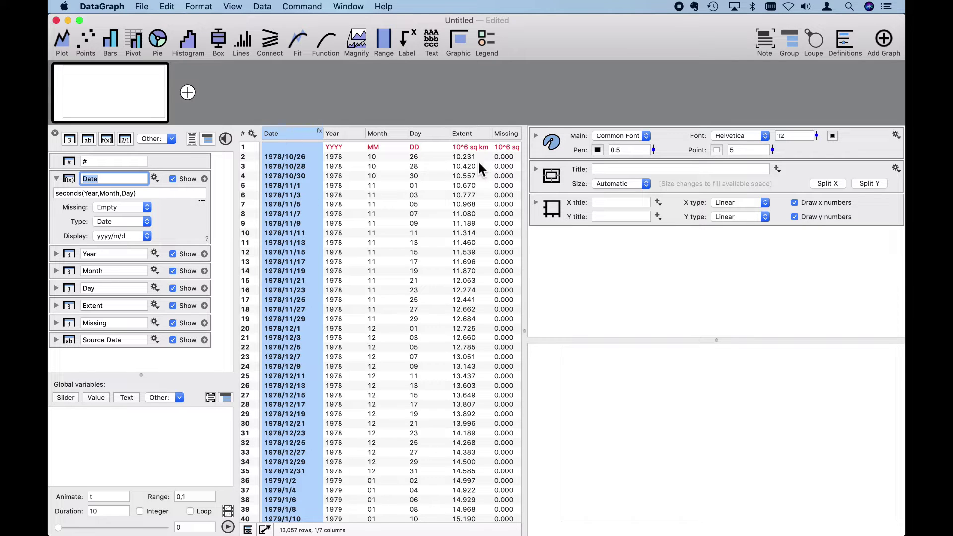
# Step: Plot Extent against Date and fill under the curve with solid light-blue Fill Color 1
pyautogui.keyDown('super'); pyautogui.click(471, 133); pyautogui.keyUp('super')
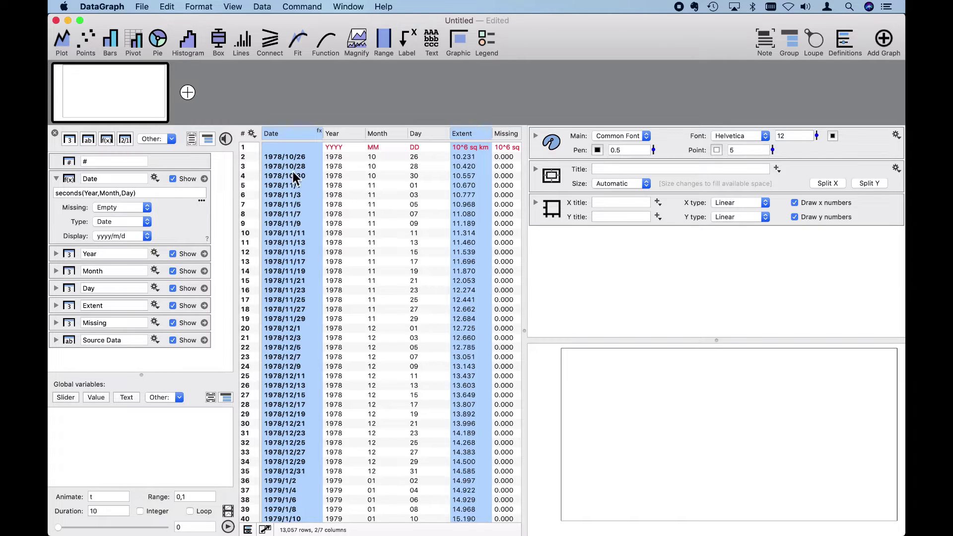
pyautogui.click(63, 44)
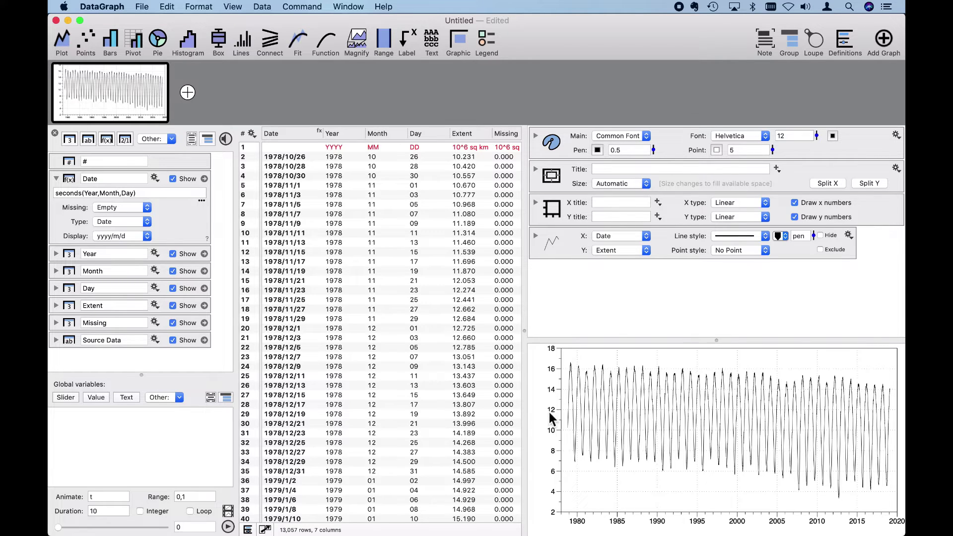
pyautogui.click(535, 236)
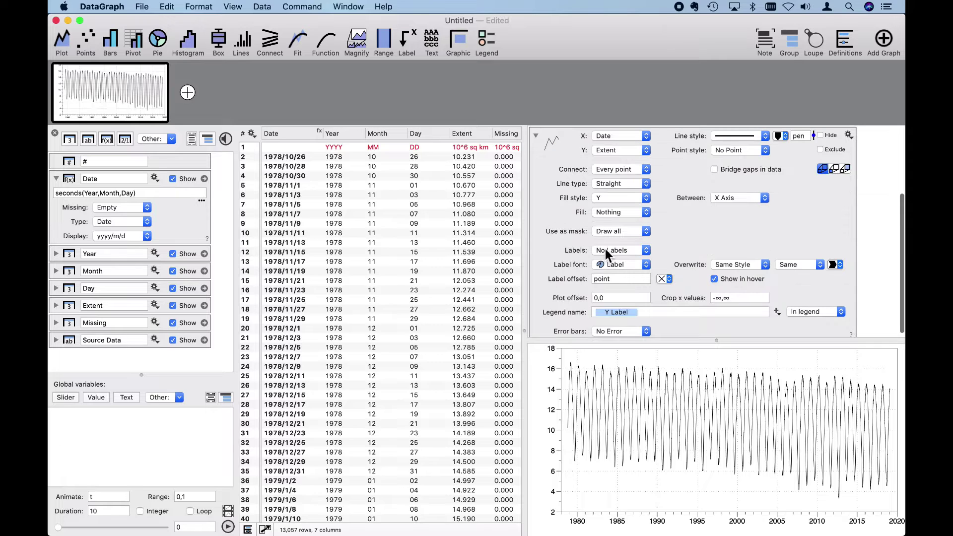
pyautogui.click(624, 212)
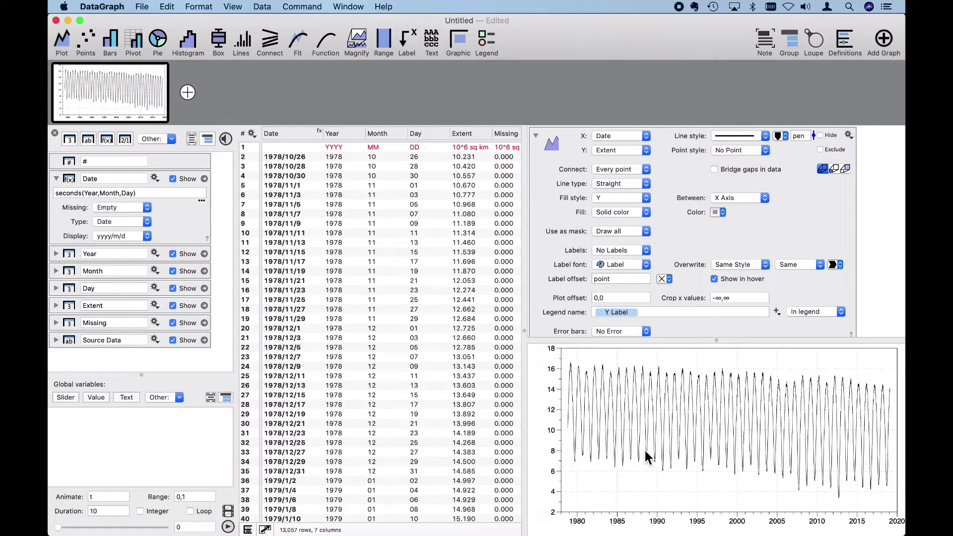
pyautogui.click(624, 231)
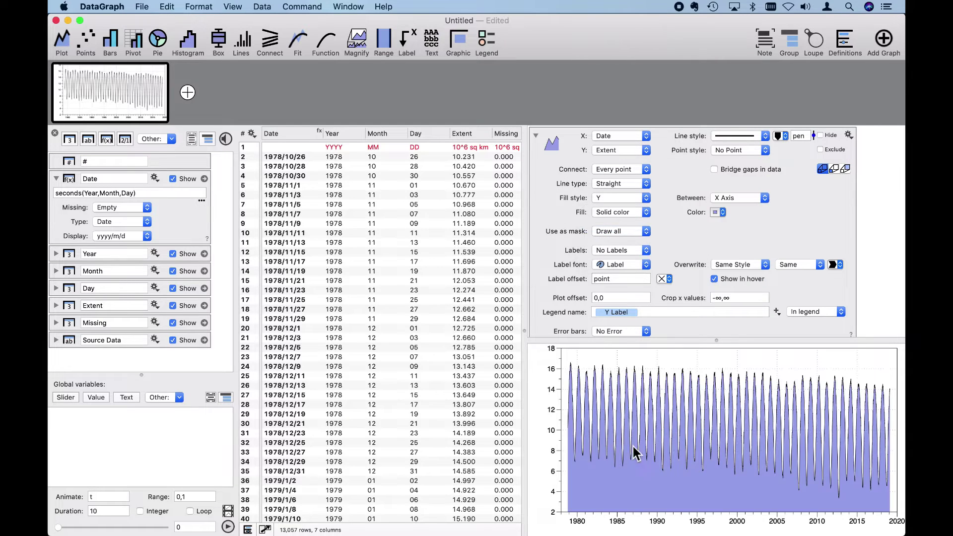
pyautogui.click(716, 214)
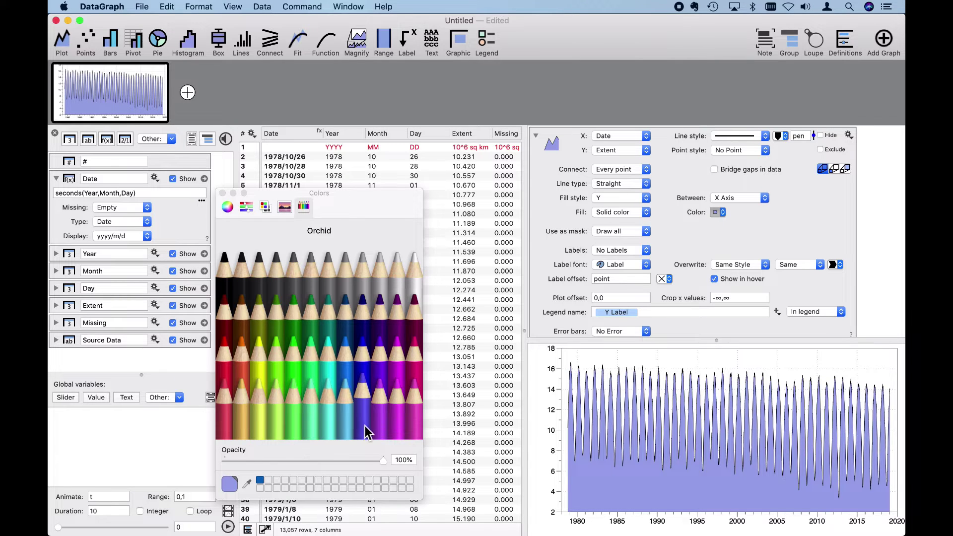
pyautogui.click(347, 430)
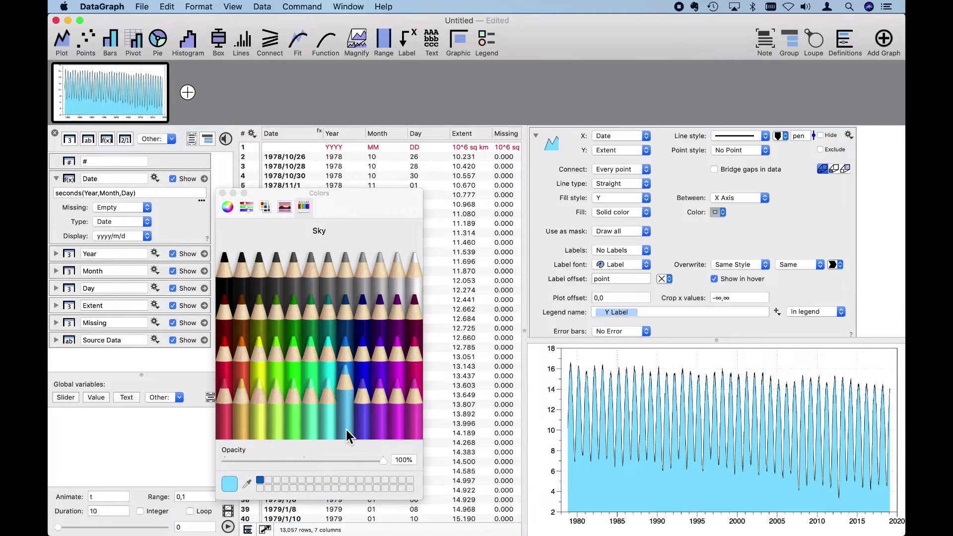
pyautogui.click(723, 213)
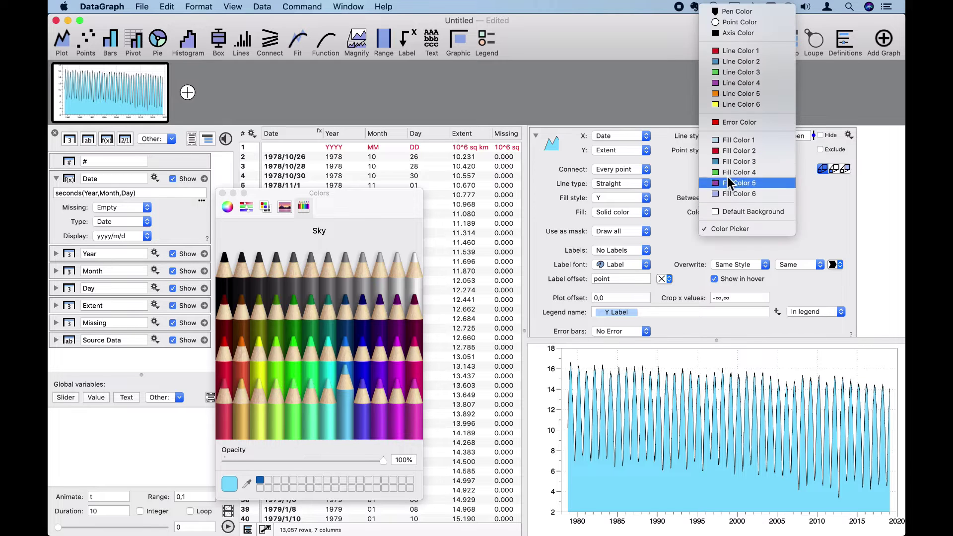
pyautogui.click(735, 140)
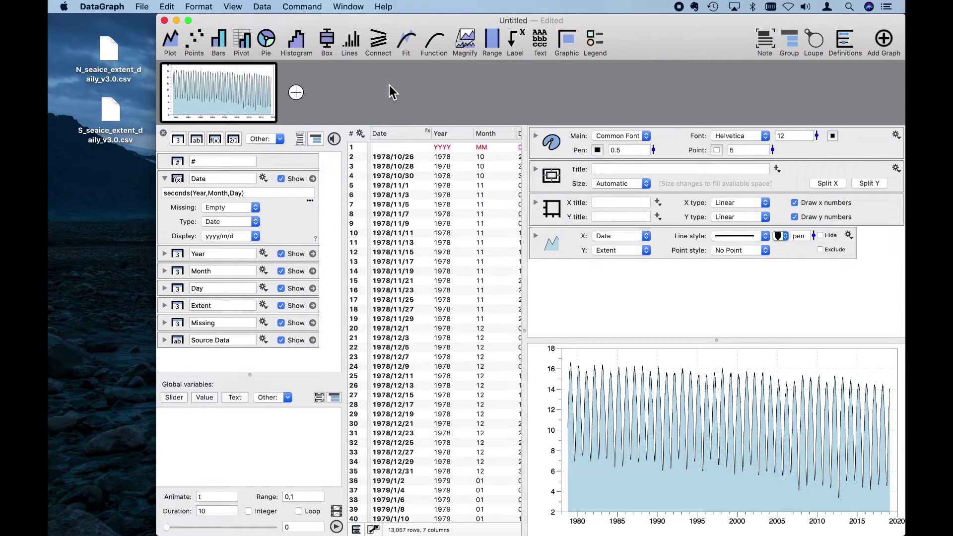
# Step: Add a new graph with a box plot of Extent values positioned by Year
pyautogui.click(296, 92)
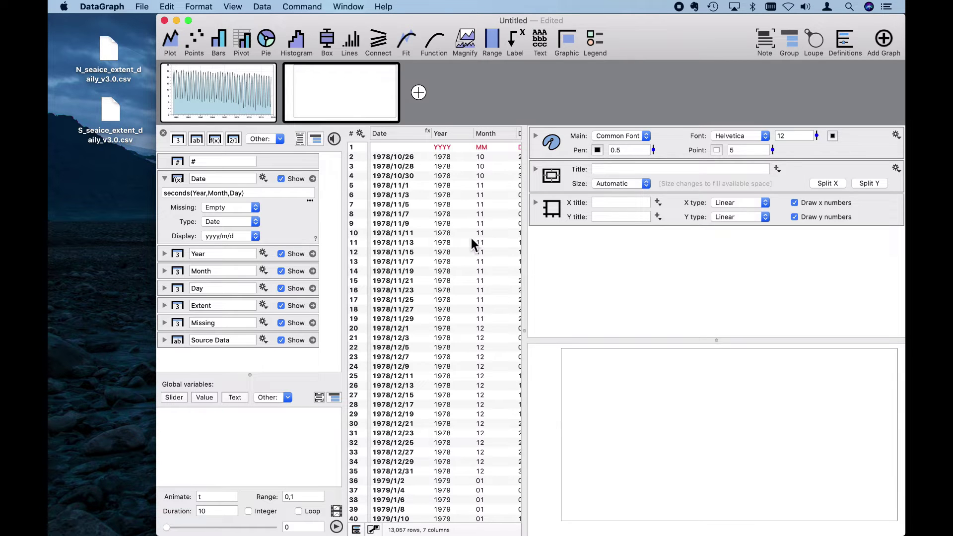
pyautogui.hscroll(2, 465, 243)
pyautogui.moveTo(342, 69)
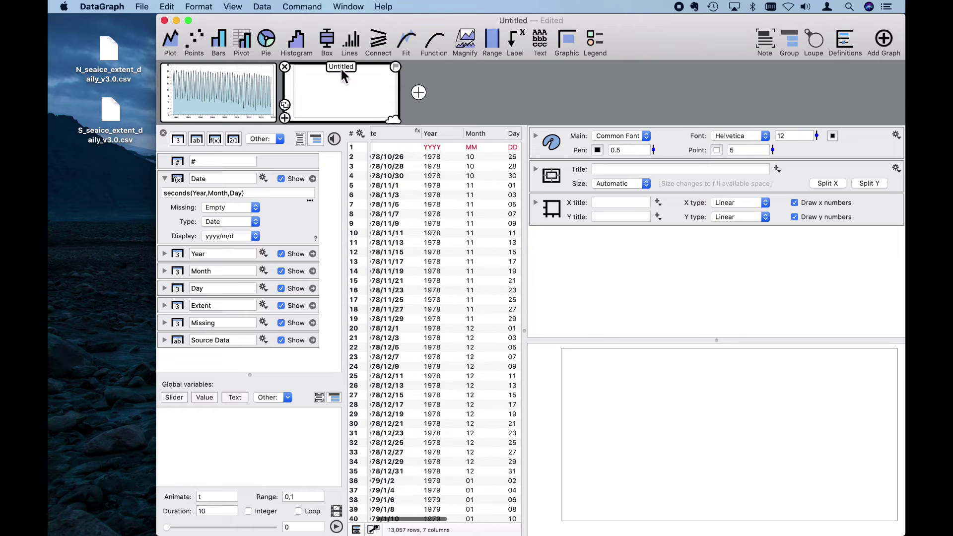
pyautogui.click(332, 40)
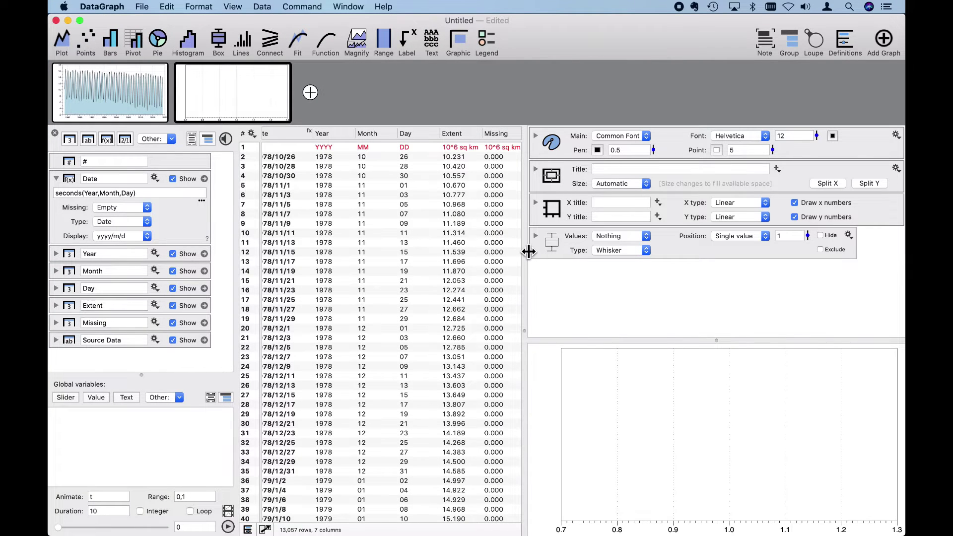
pyautogui.moveTo(525, 252)
pyautogui.mouseDown()
pyautogui.moveTo(497, 252)
pyautogui.moveTo(527, 251)
pyautogui.mouseUp()
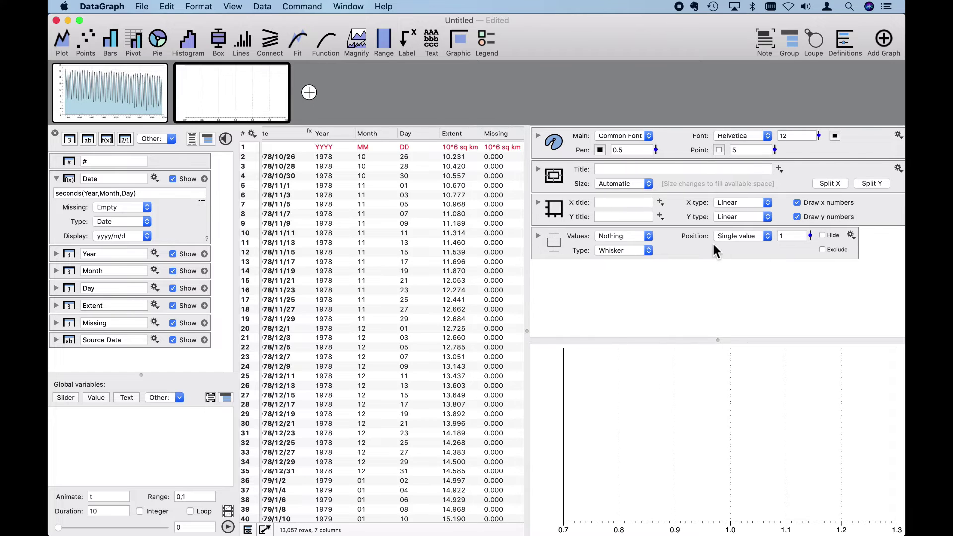
pyautogui.click(633, 237)
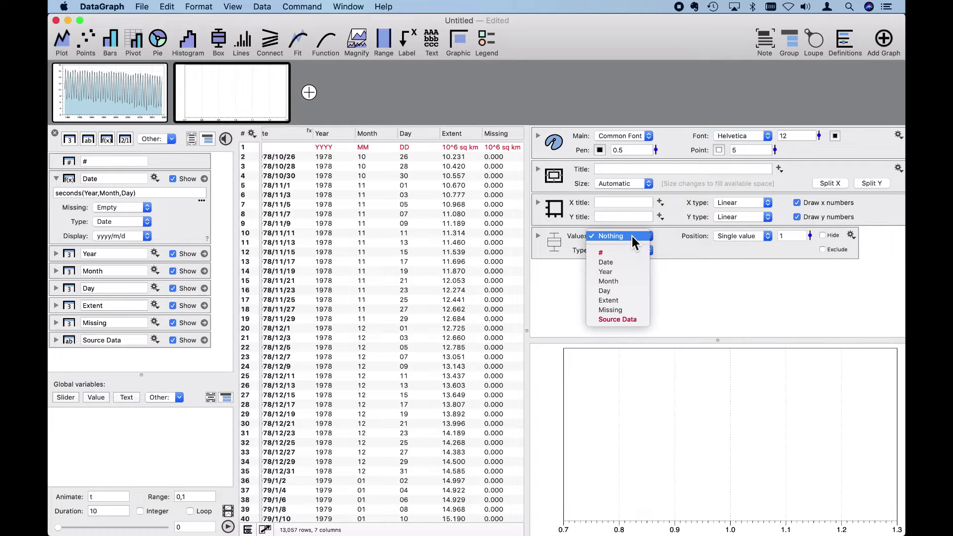
pyautogui.click(630, 300)
pyautogui.click(738, 237)
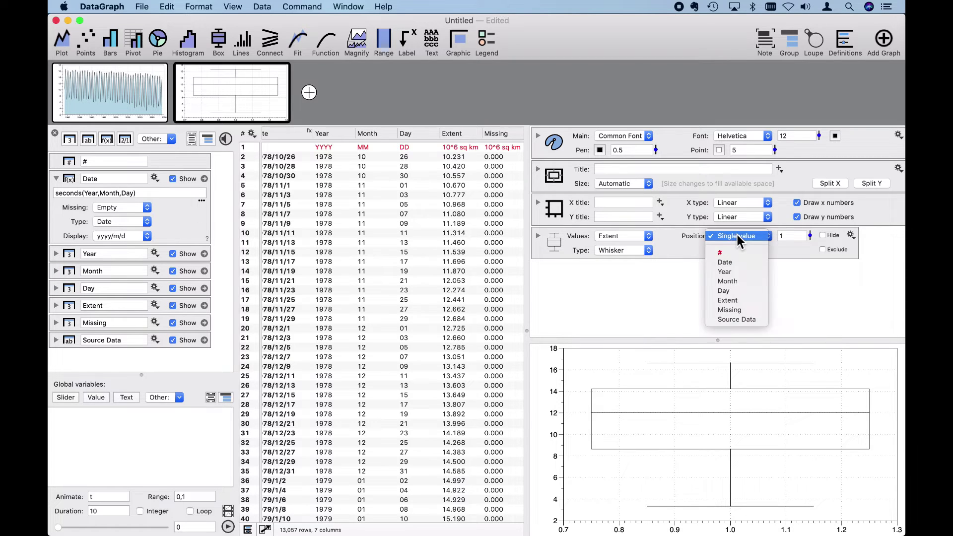
pyautogui.click(737, 273)
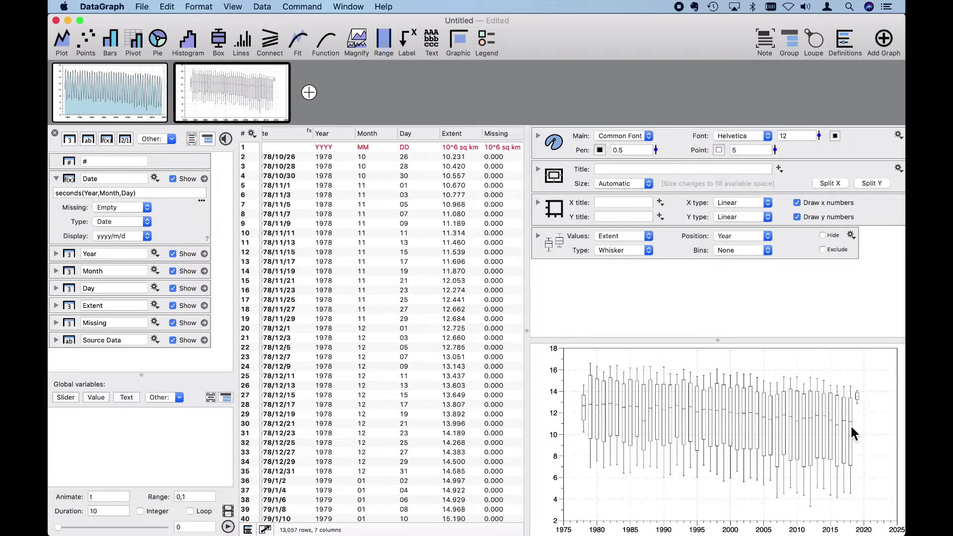
pyautogui.click(539, 236)
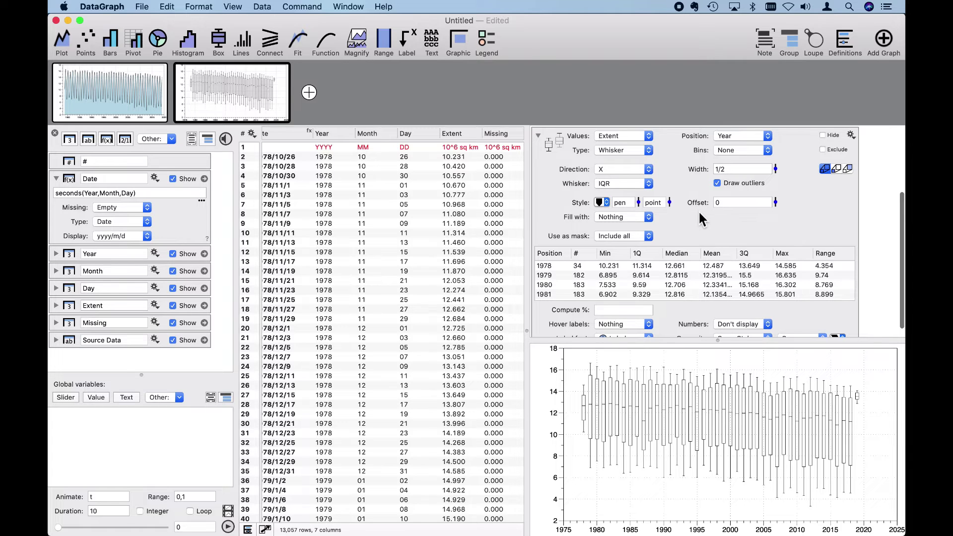
# Step: Set the box plot fill to Solid color using Line Color 2 steel blue
pyautogui.click(632, 222)
pyautogui.click(630, 234)
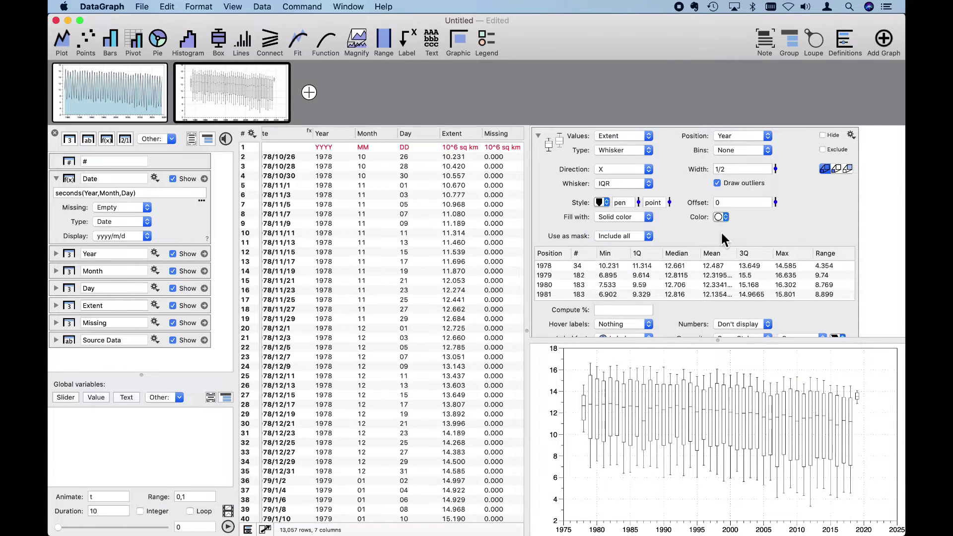
pyautogui.click(721, 218)
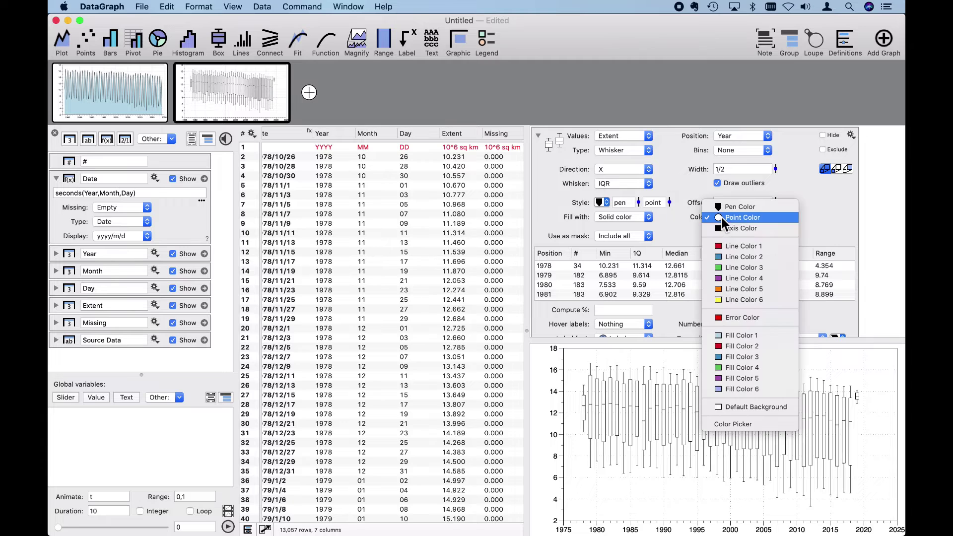
pyautogui.click(752, 241)
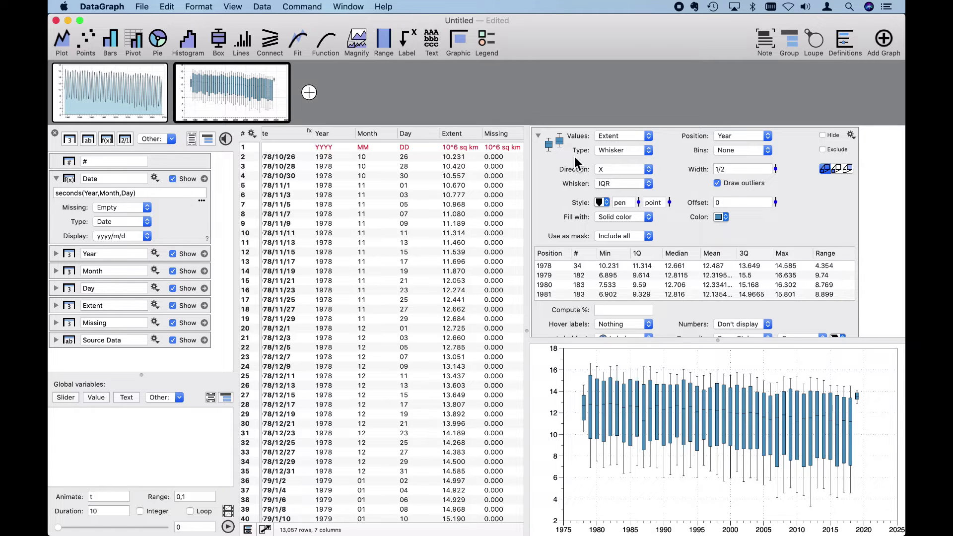
pyautogui.scroll(-3, 571, 291)
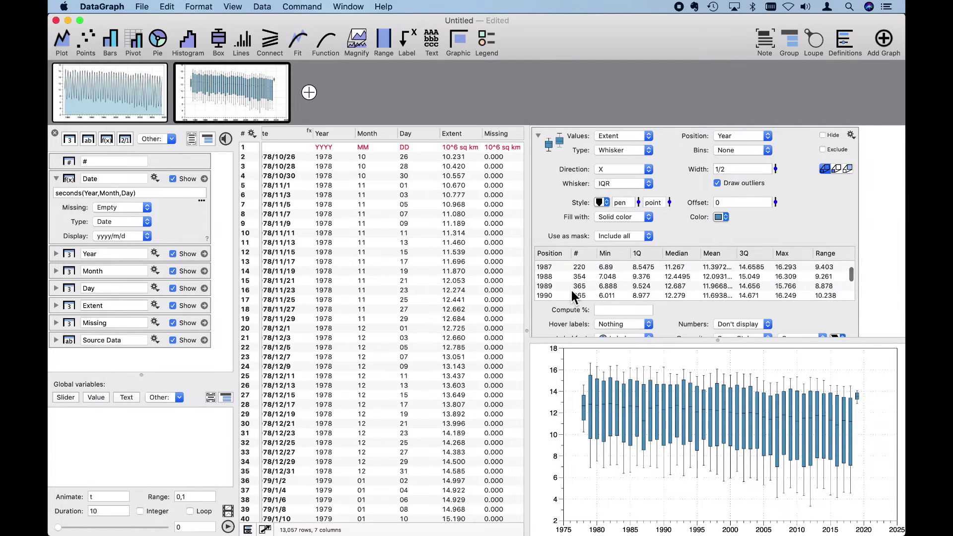
# Step: Group the box plot and add a Year mask including only values inside 1979,2018
pyautogui.click(539, 136)
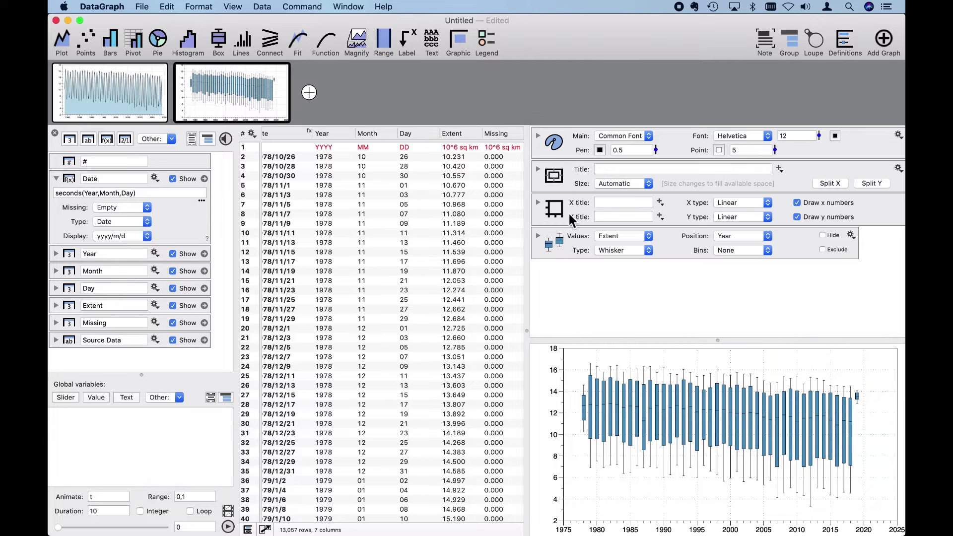
pyautogui.click(792, 42)
pyautogui.click(636, 253)
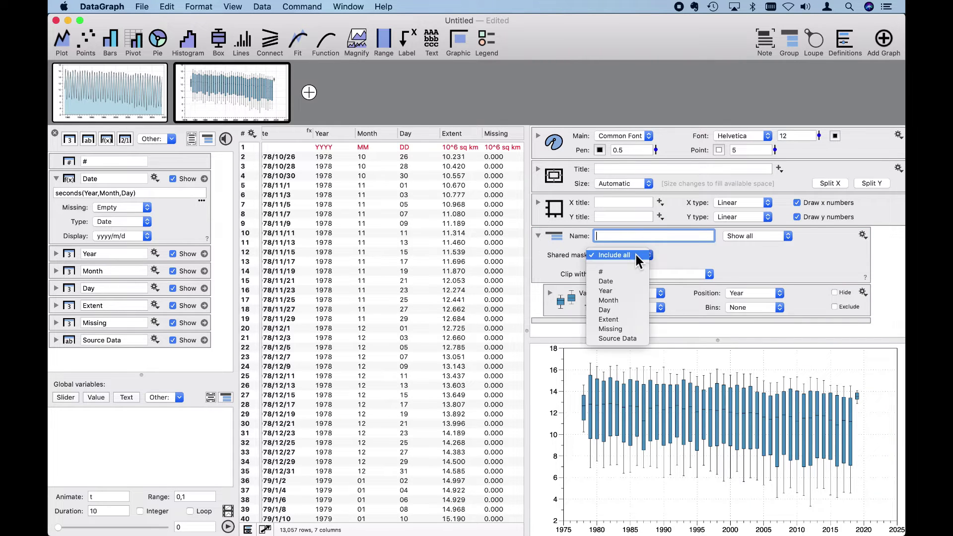
pyautogui.click(631, 290)
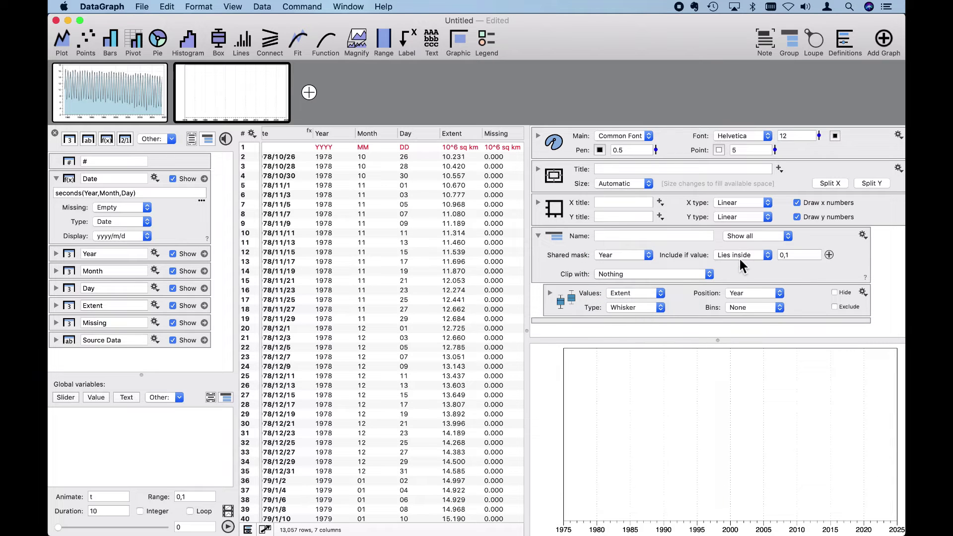
pyautogui.click(737, 258)
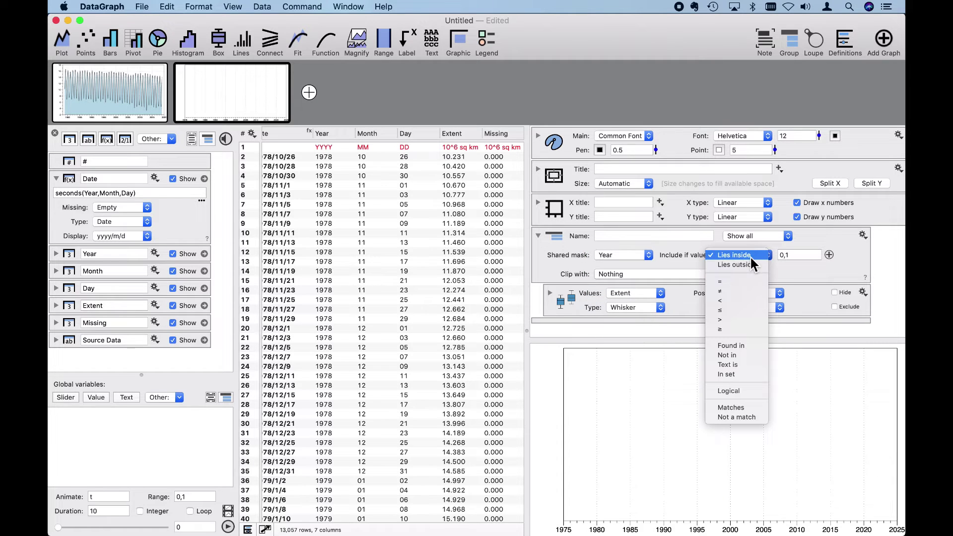
pyautogui.click(752, 259)
pyautogui.press('Tab')
pyautogui.write('2')
pyautogui.press('BackSpace')
pyautogui.write('197')
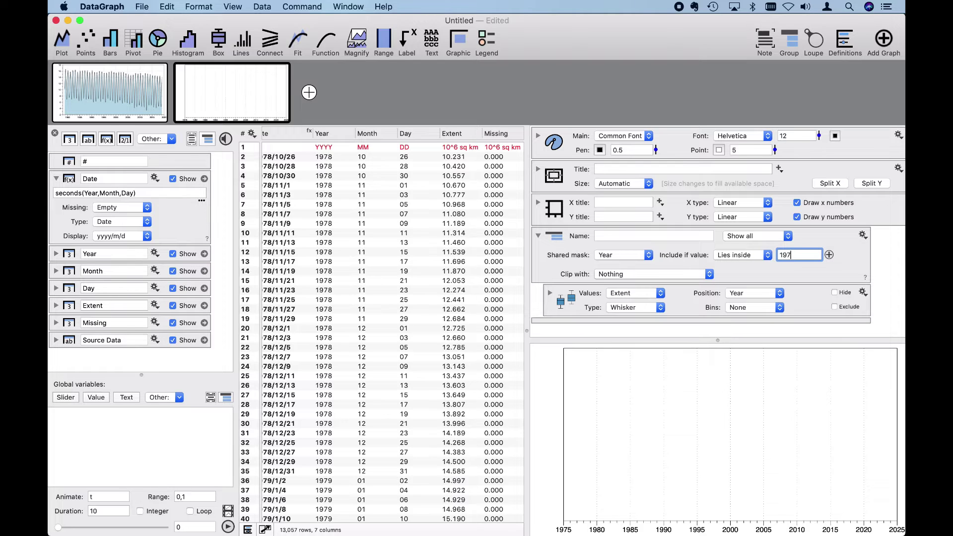
pyautogui.write('9,2018')
pyautogui.press('Return')
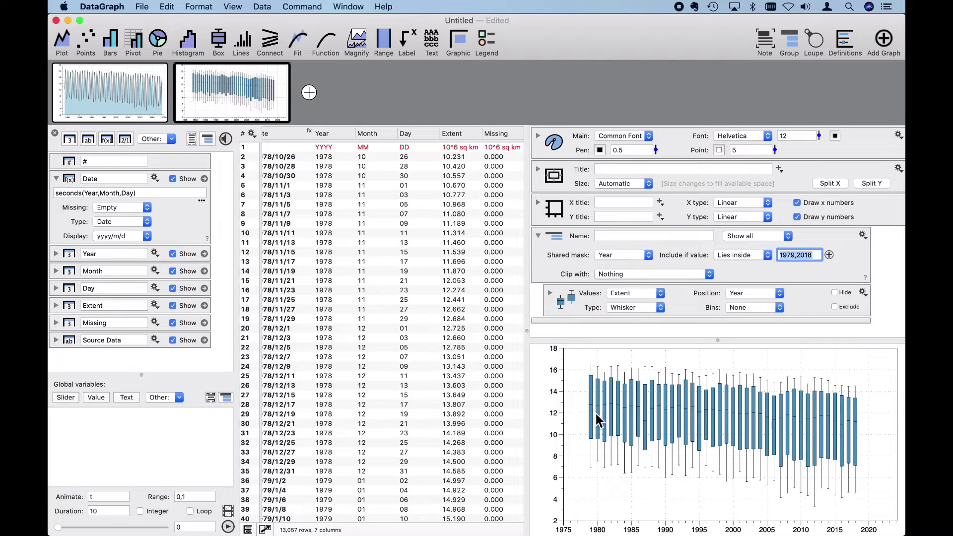
pyautogui.click(863, 235)
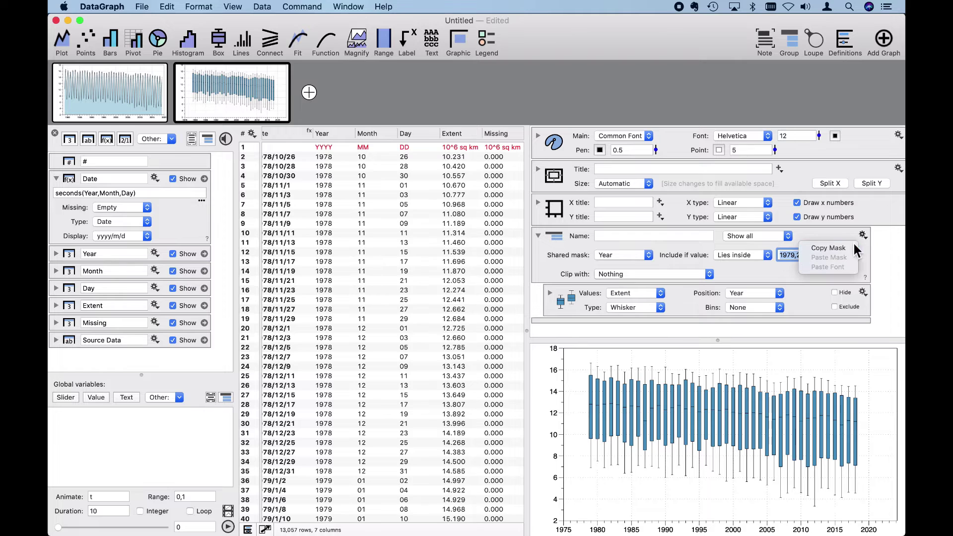
# Step: Extract the box plot's Median and Location as columns, moving Location before Median
pyautogui.click(869, 271)
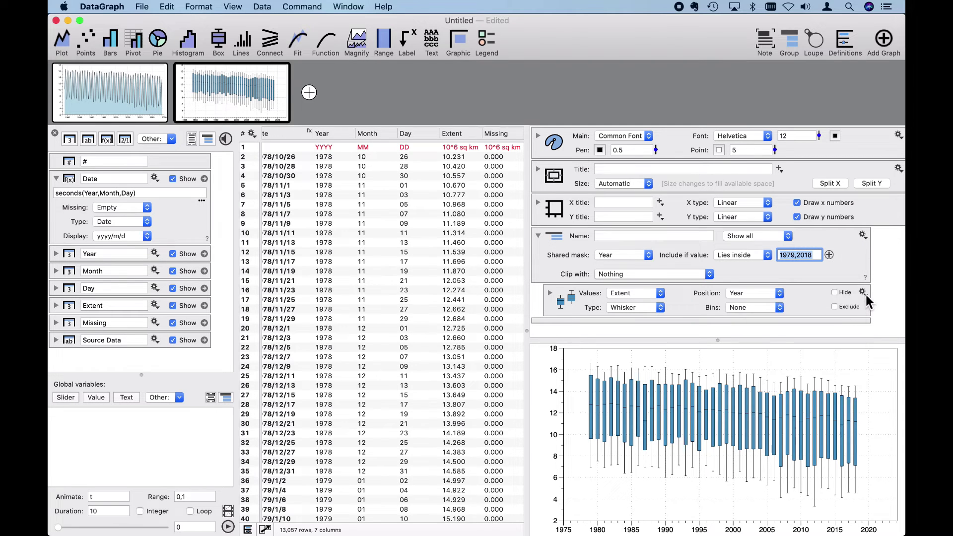
pyautogui.click(864, 293)
pyautogui.moveTo(814, 325)
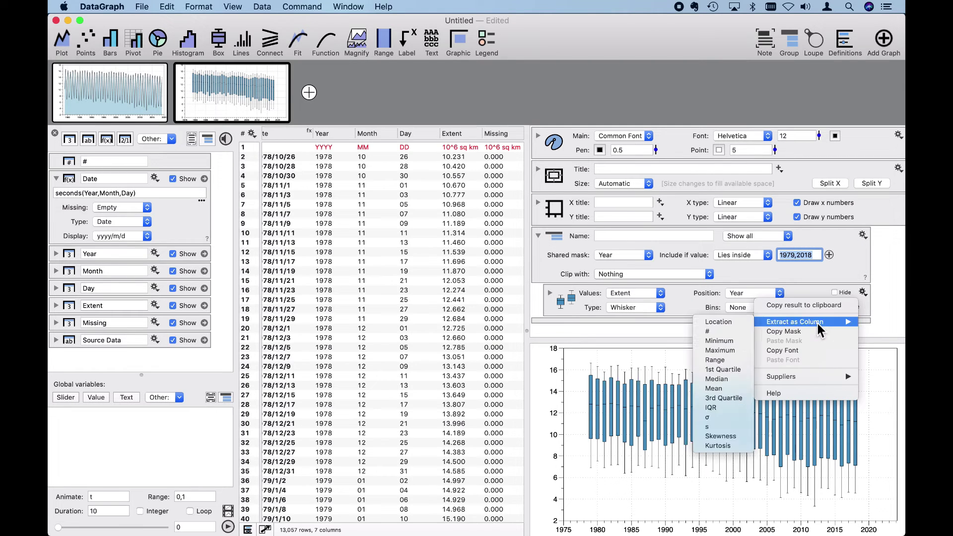
pyautogui.click(734, 379)
pyautogui.click(863, 292)
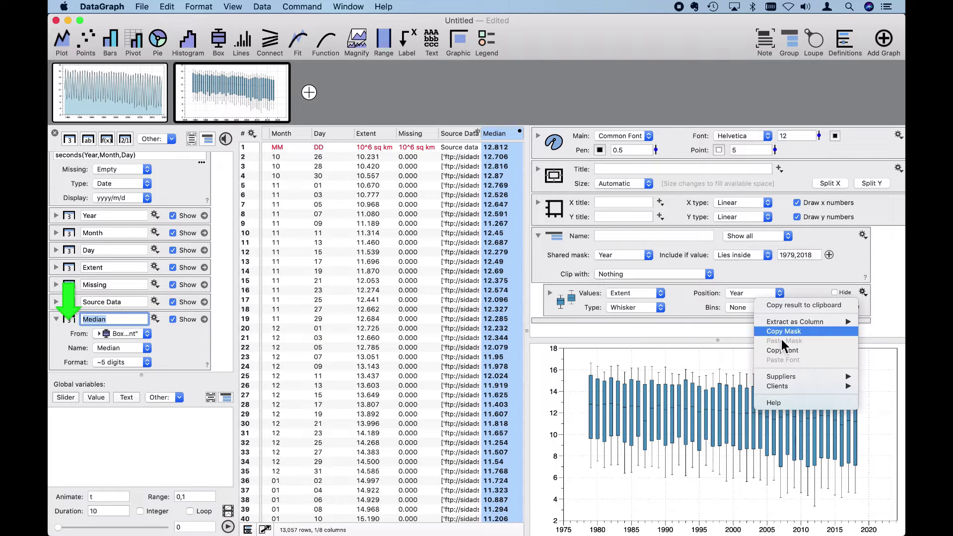
pyautogui.moveTo(788, 326)
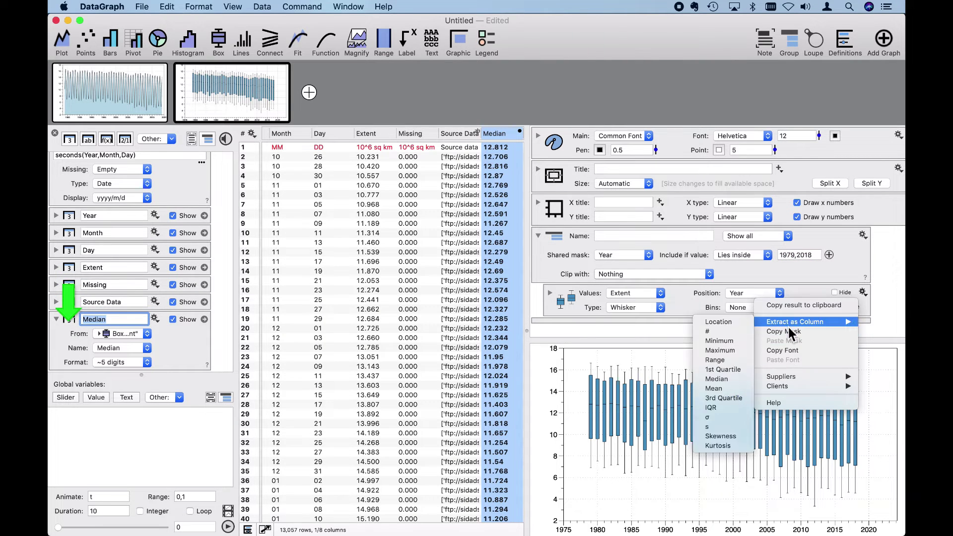
pyautogui.click(728, 322)
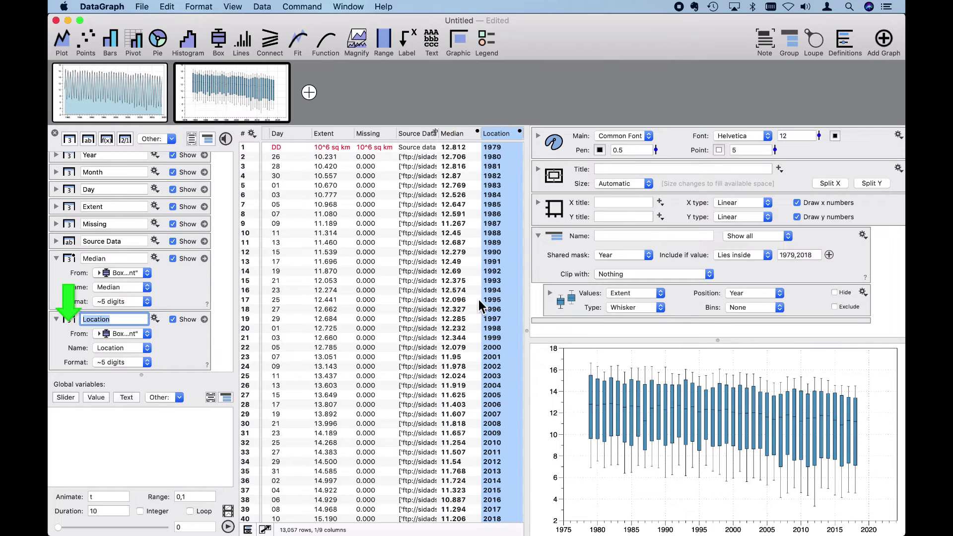
pyautogui.moveTo(505, 133); pyautogui.dragTo(439, 134)
# Step: Collapse the Location and Median column details in the column list
pyautogui.hscroll(-3, 434, 213)
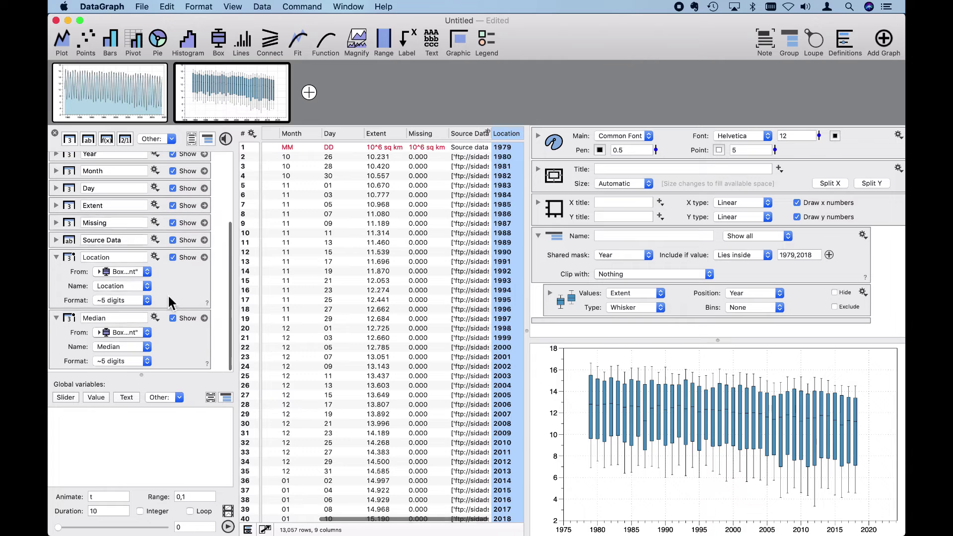
pyautogui.click(57, 258)
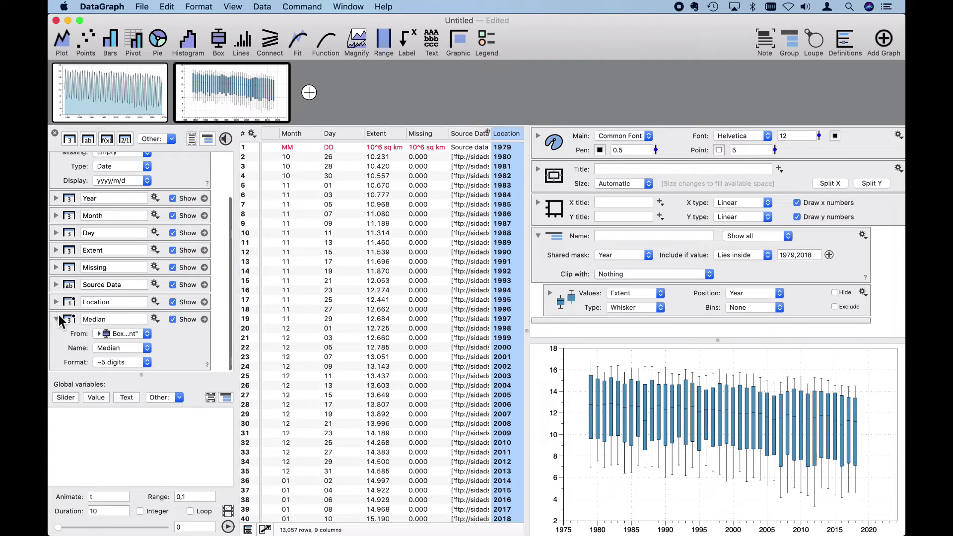
pyautogui.click(62, 318)
pyautogui.click(60, 318)
pyautogui.hscroll(3, 469, 301)
pyautogui.scroll(-5, 459, 303)
pyautogui.scroll(8, 460, 314)
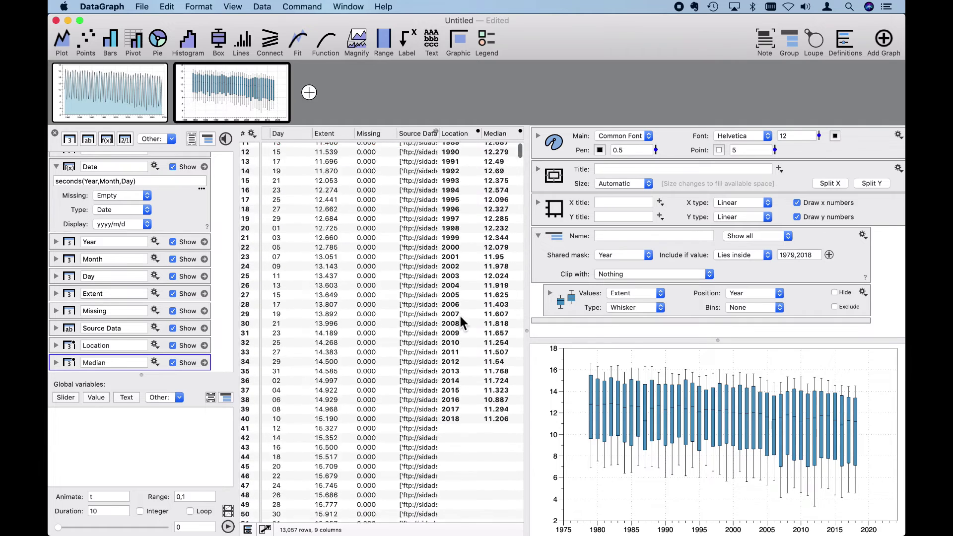
# Step: Put the Location and Median columns into a group named 'Stats' and collapse it
pyautogui.keyDown('super'); pyautogui.click(208, 350); pyautogui.keyUp('super')
pyautogui.click(208, 139)
pyautogui.click(87, 344)
pyautogui.write('Stat')
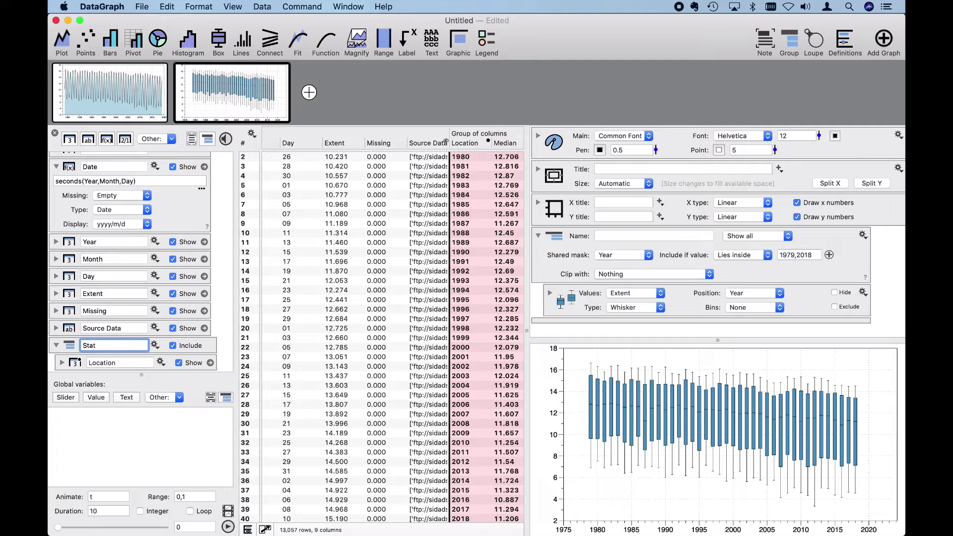
pyautogui.write('s')
pyautogui.press('Return')
pyautogui.click(56, 347)
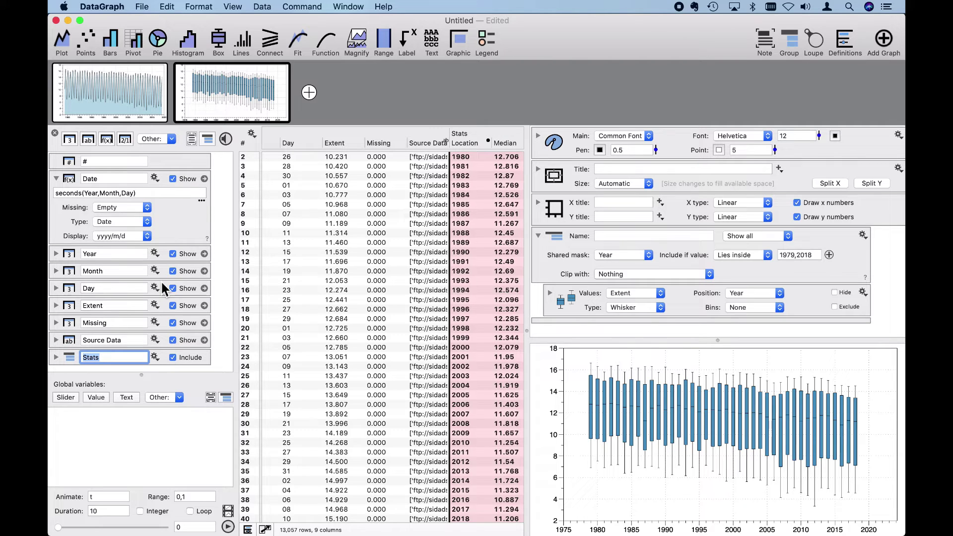
# Step: Add a computed column after Date with the formula dayofyear(Date)
pyautogui.click(70, 180)
pyautogui.click(107, 140)
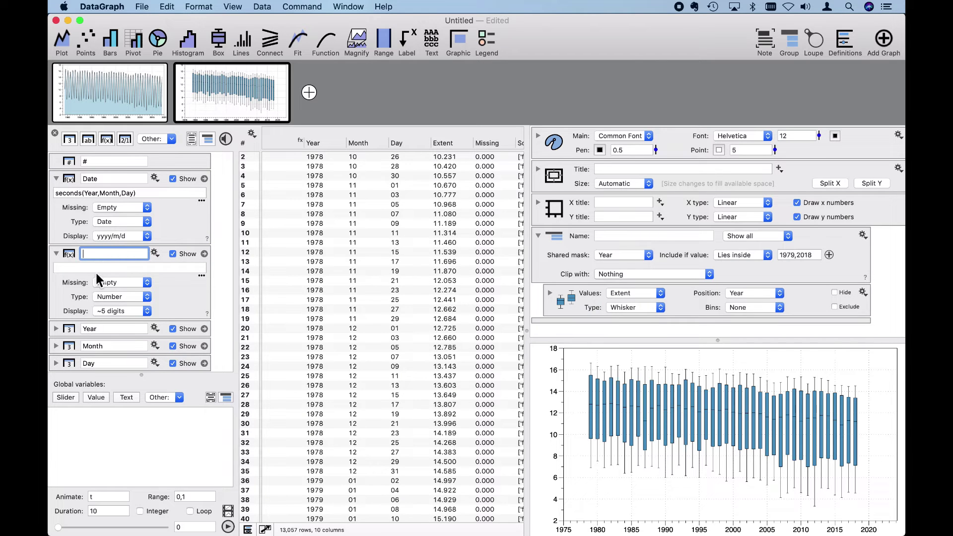
pyautogui.click(93, 269)
pyautogui.write('day')
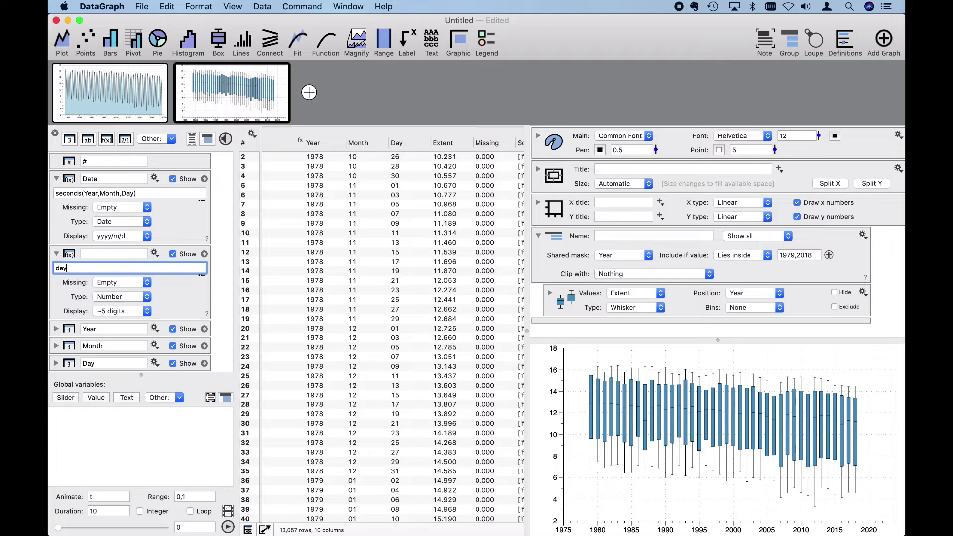
pyautogui.write('ofyear(Dater)')
pyautogui.press('Return')
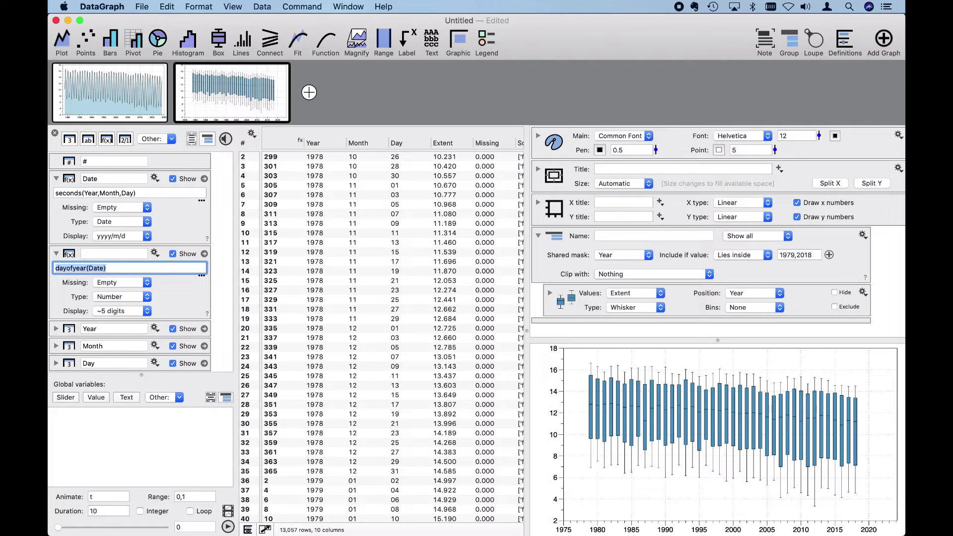
# Step: Rename the new computed column to DayOfYear
pyautogui.scroll(1, 306, 251)
pyautogui.hscroll(-2, 306, 251)
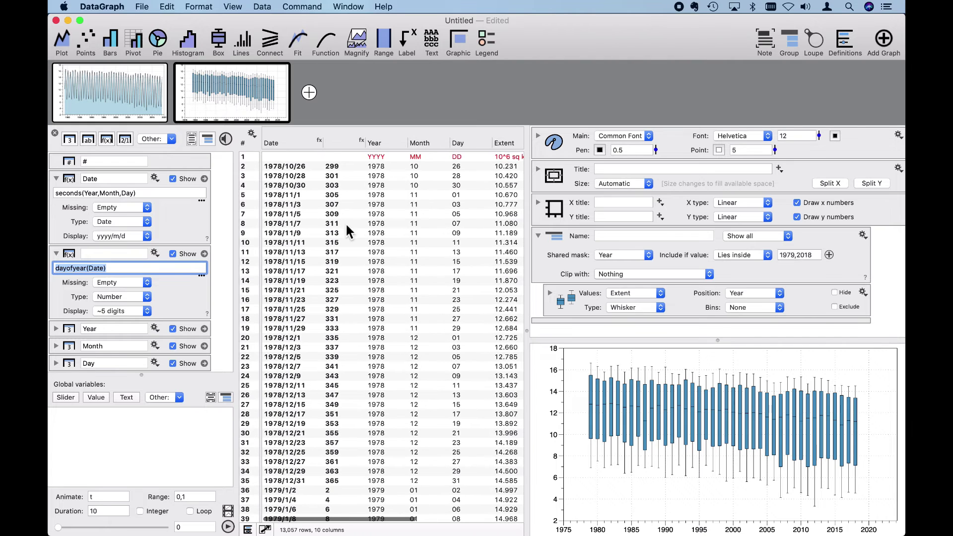
pyautogui.click(345, 141)
pyautogui.click(105, 253)
pyautogui.write('Day')
pyautogui.press('Return')
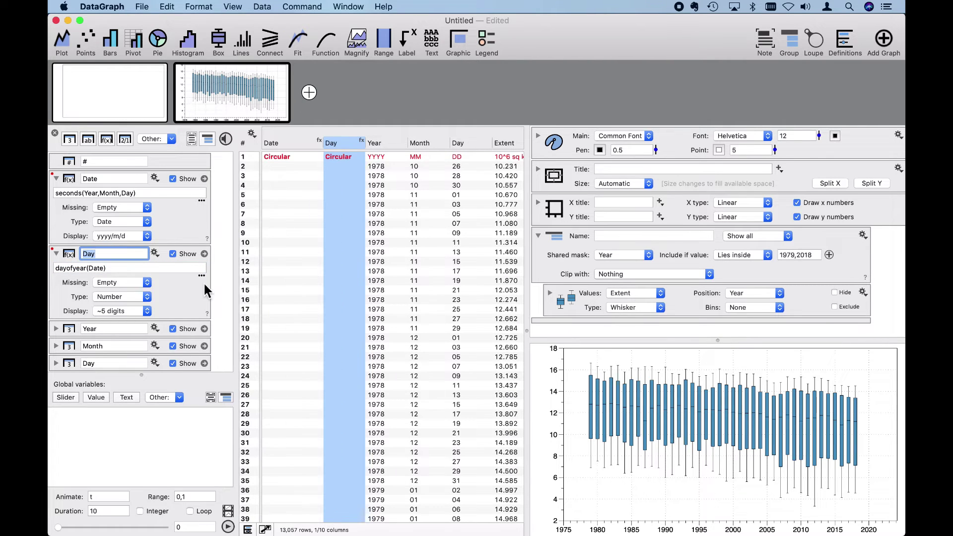
pyautogui.click(109, 255)
pyautogui.write('OfYear')
pyautogui.press('Return')
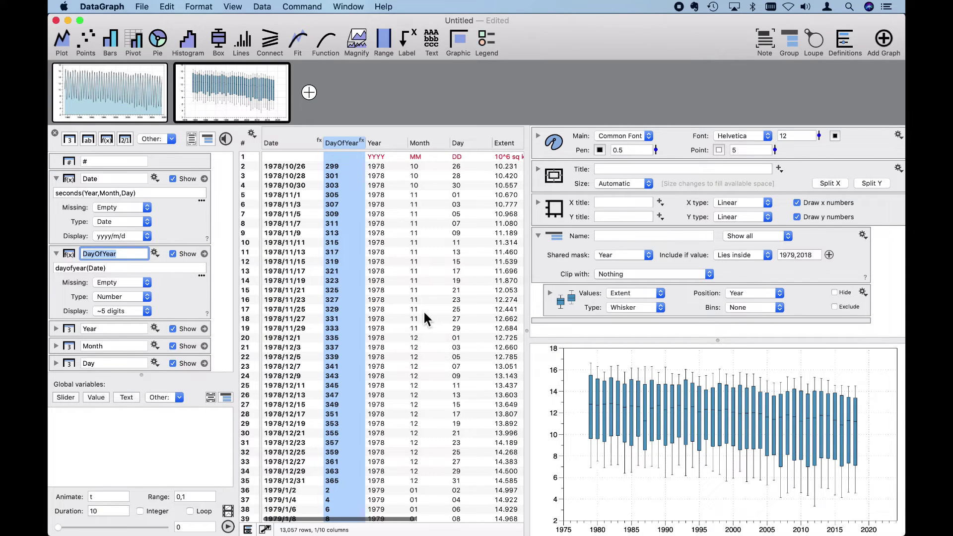
pyautogui.scroll(-2, 395, 342)
pyautogui.scroll(2, 395, 332)
pyautogui.hscroll(1, 361, 193)
pyautogui.hscroll(-1, 367, 194)
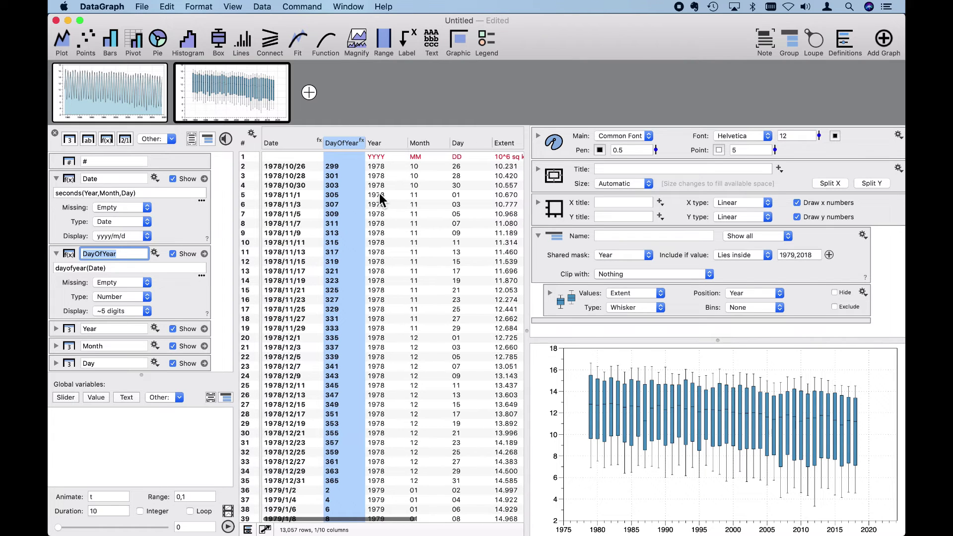
# Step: Add a third graph plotting Extent against DayOfYear as points with filled-circle markers
pyautogui.click(309, 94)
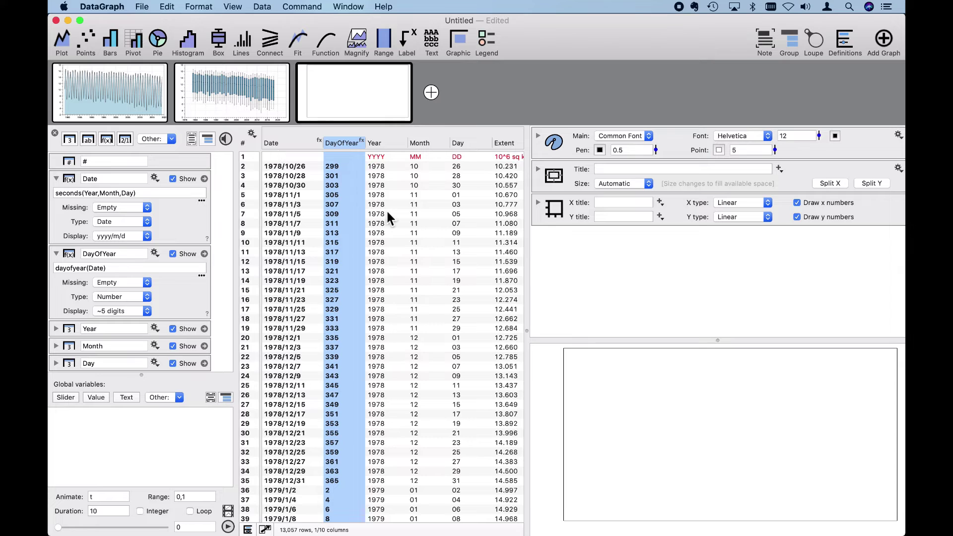
pyautogui.hscroll(3, 386, 210)
pyautogui.keyDown('super'); pyautogui.click(465, 145); pyautogui.keyUp('super')
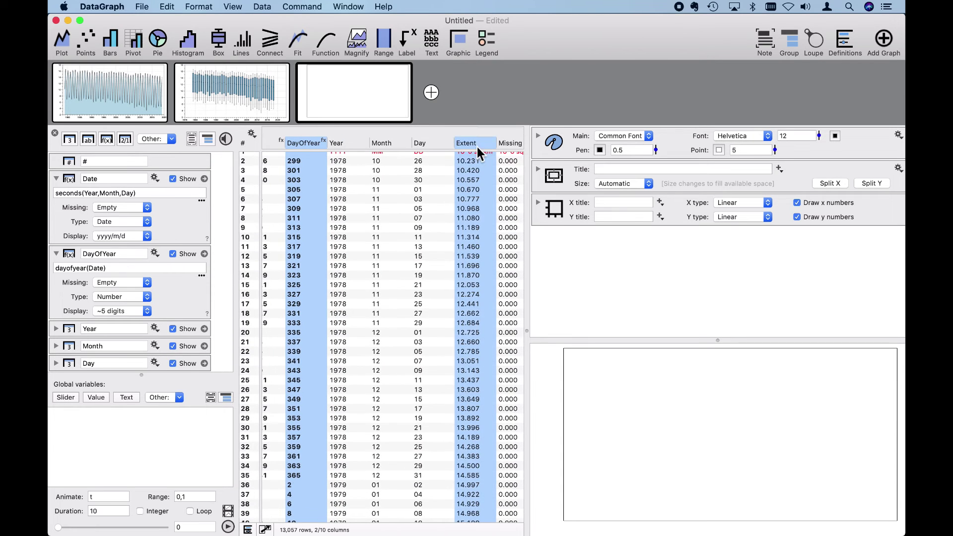
pyautogui.click(85, 49)
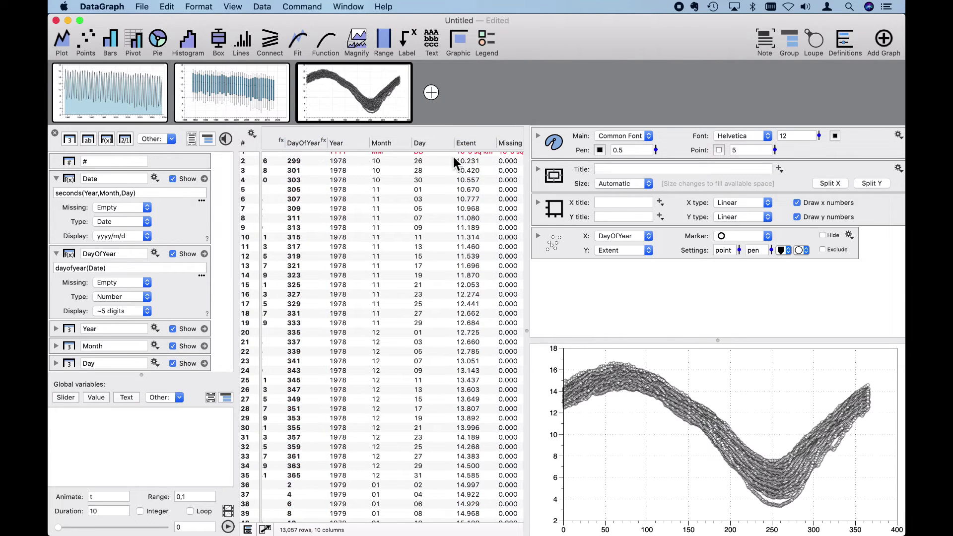
pyautogui.click(740, 236)
pyautogui.click(739, 245)
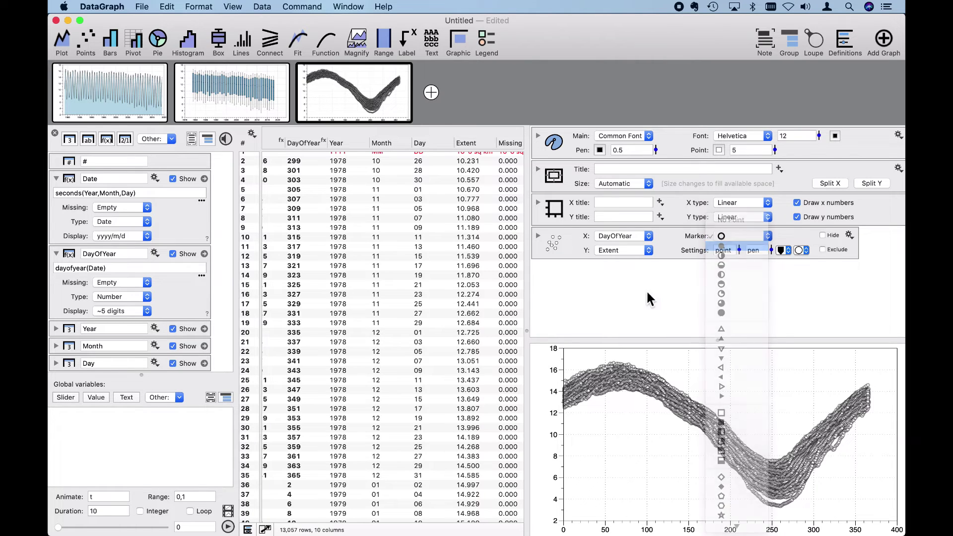
pyautogui.click(538, 237)
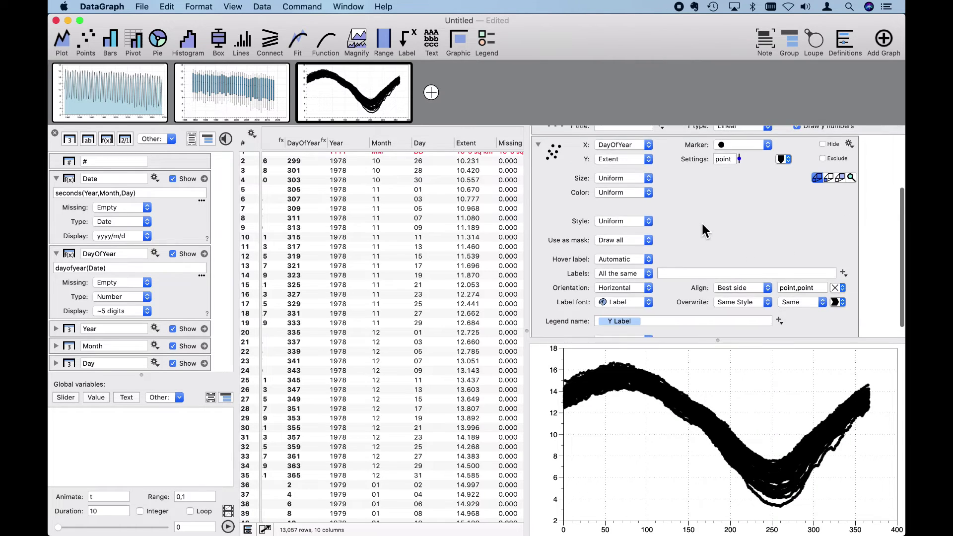
# Step: Colour the points by Year through a new Colors scheme using the Blues palette
pyautogui.click(621, 193)
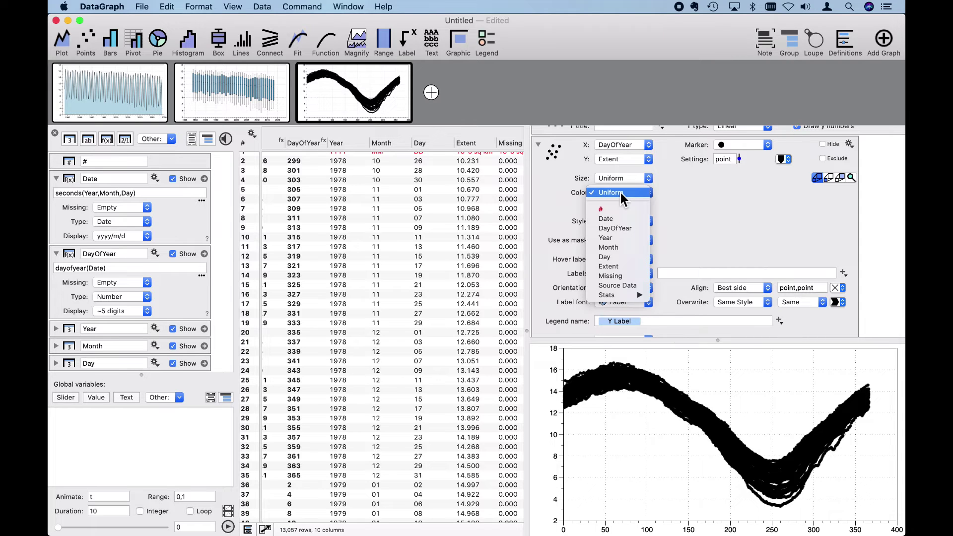
pyautogui.click(623, 241)
pyautogui.click(738, 193)
pyautogui.click(736, 212)
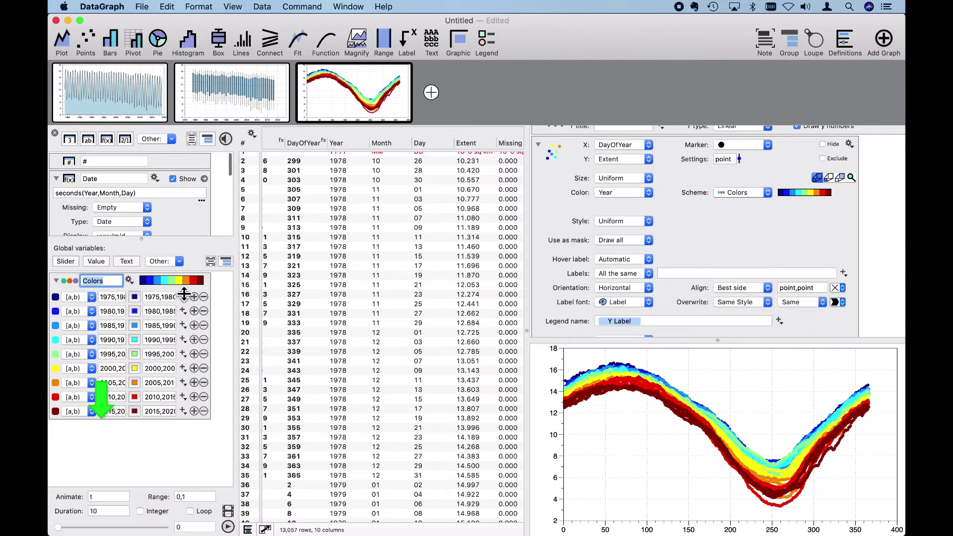
pyautogui.click(129, 280)
pyautogui.moveTo(153, 292)
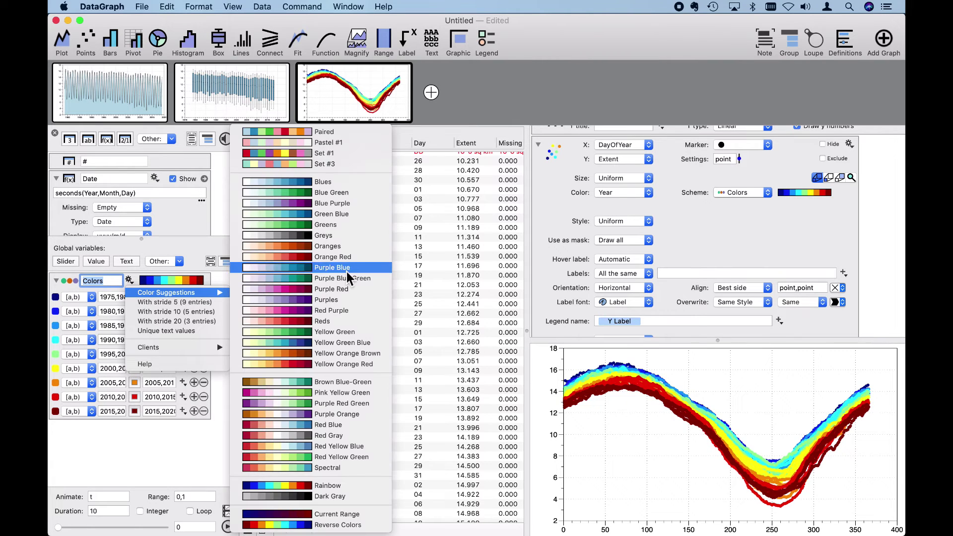
pyautogui.click(337, 182)
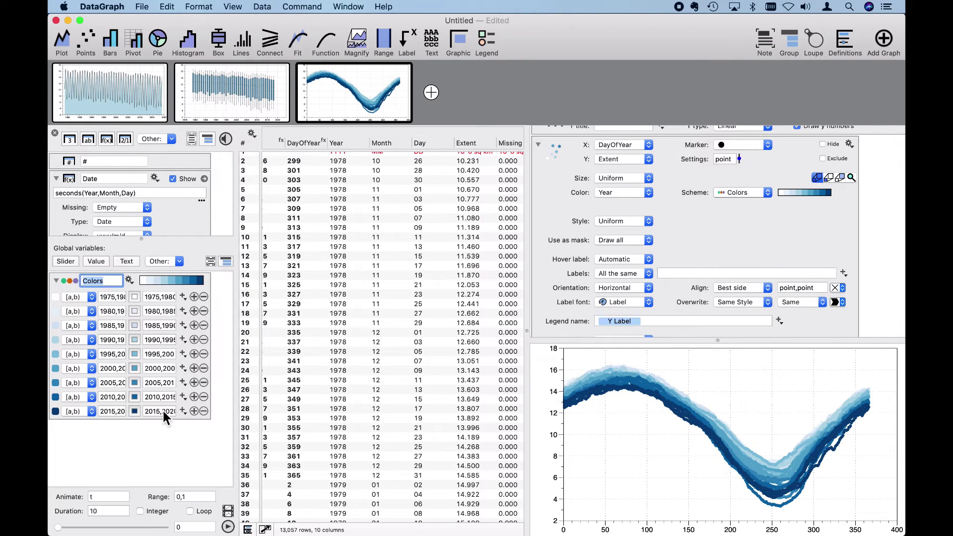
# Step: Change the Colors ranges to a 10-year stride, [1970,1980) onward, and reapply Blues
pyautogui.click(130, 280)
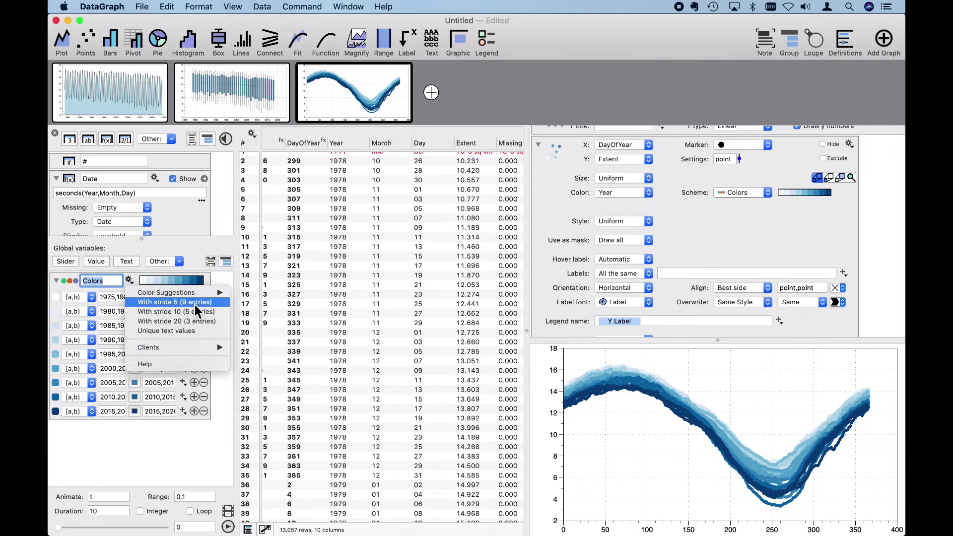
pyautogui.click(199, 303)
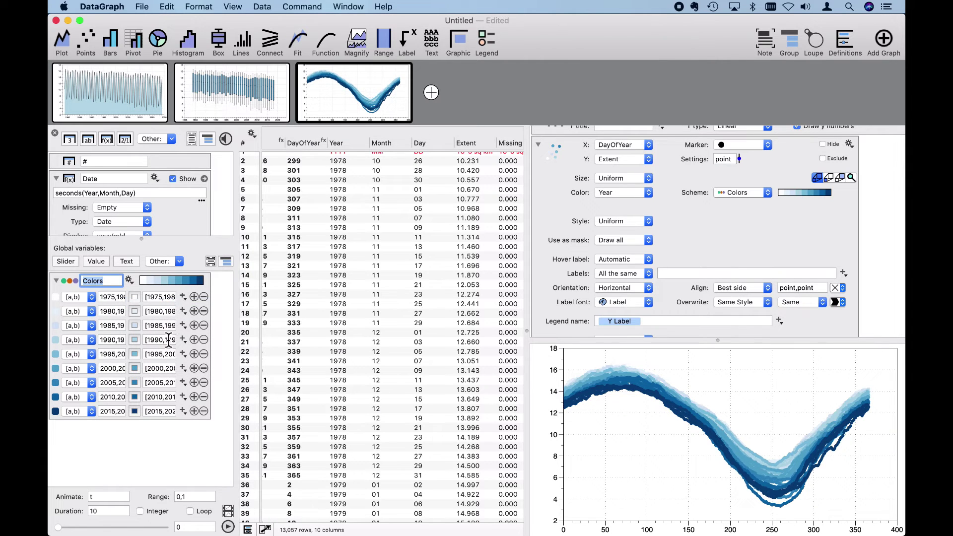
pyautogui.click(131, 280)
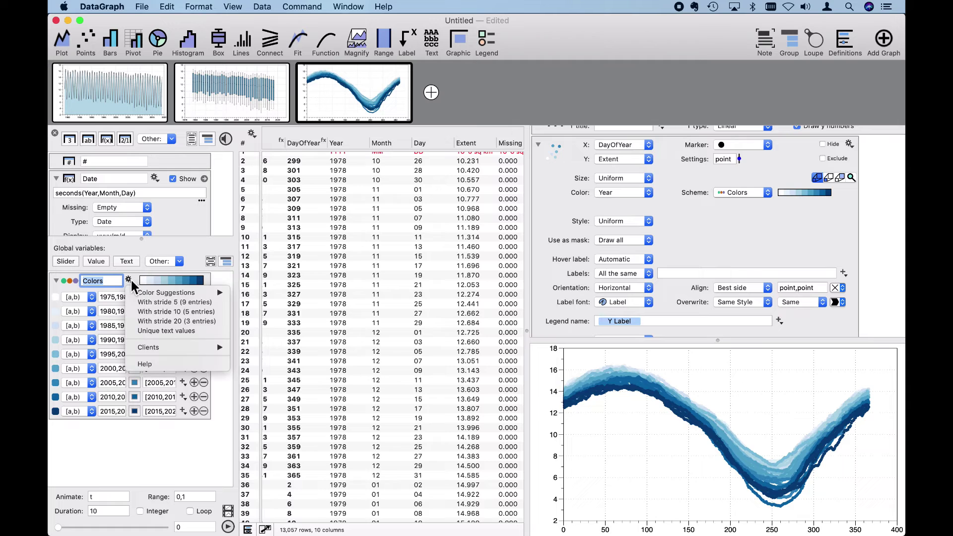
pyautogui.click(154, 315)
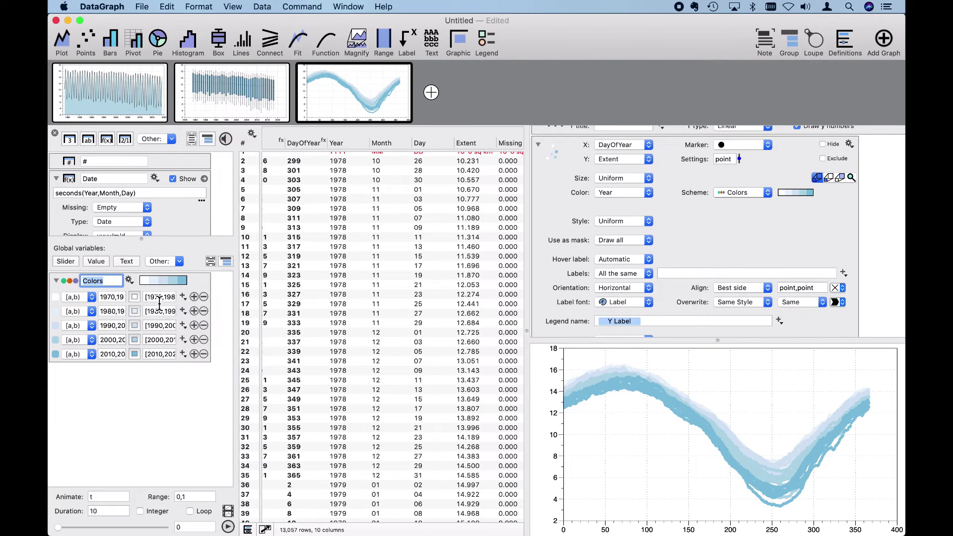
pyautogui.click(160, 298)
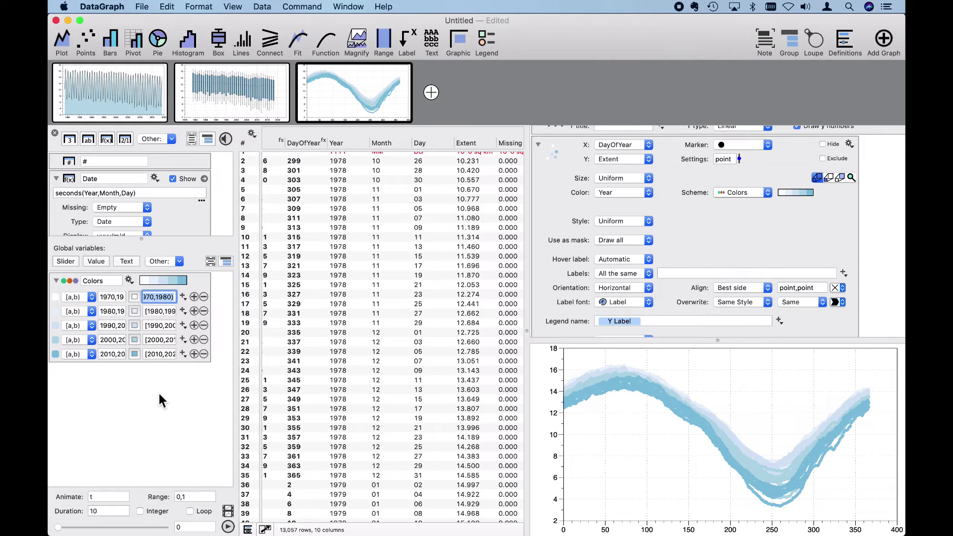
pyautogui.press('Return')
pyautogui.click(129, 279)
pyautogui.moveTo(148, 292)
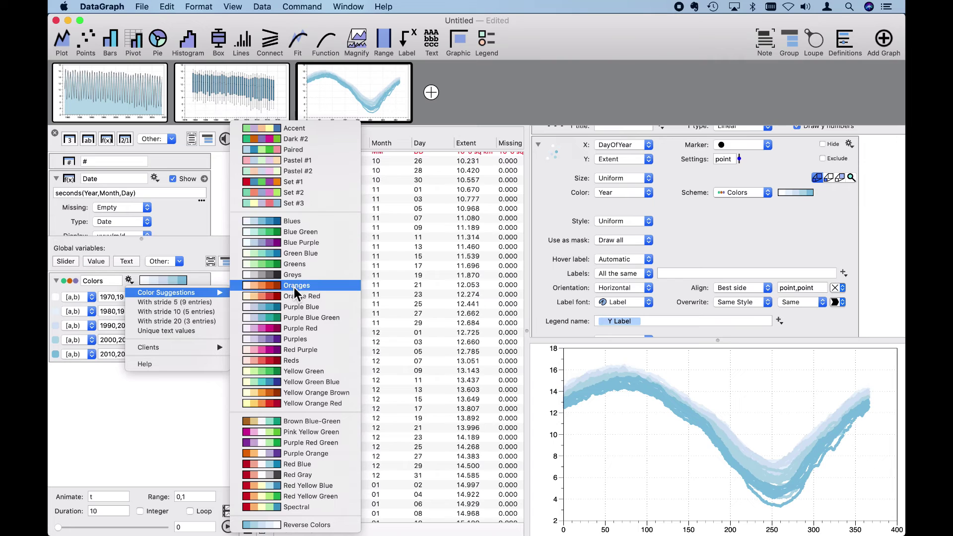
pyautogui.click(290, 227)
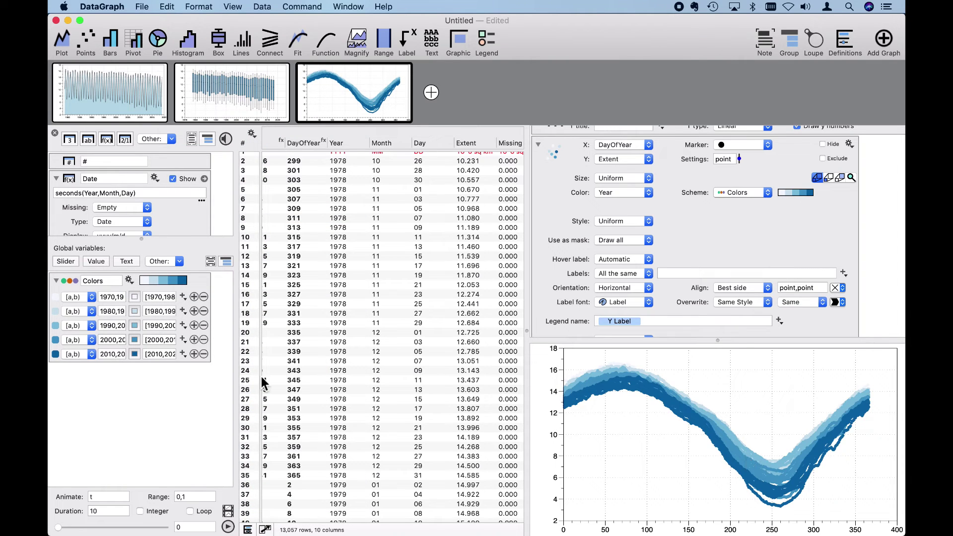
# Step: Lower the 2010s colour opacity to 69% and the 2000s colour opacity to 75%
pyautogui.click(135, 354)
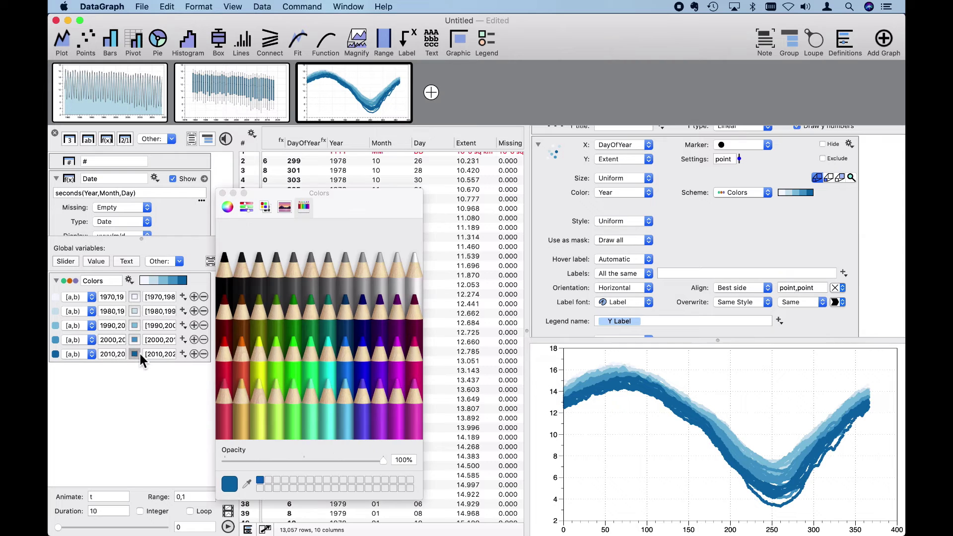
pyautogui.click(335, 460)
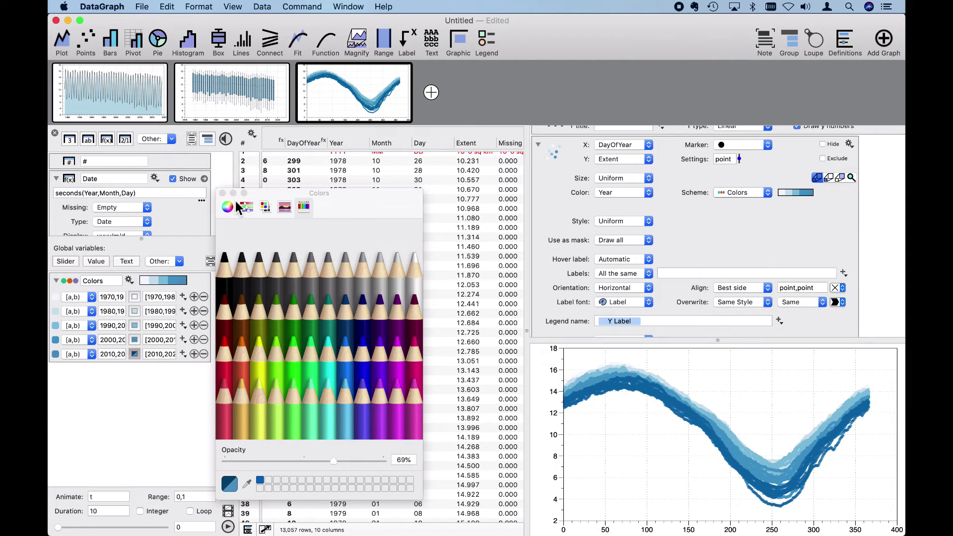
pyautogui.click(222, 193)
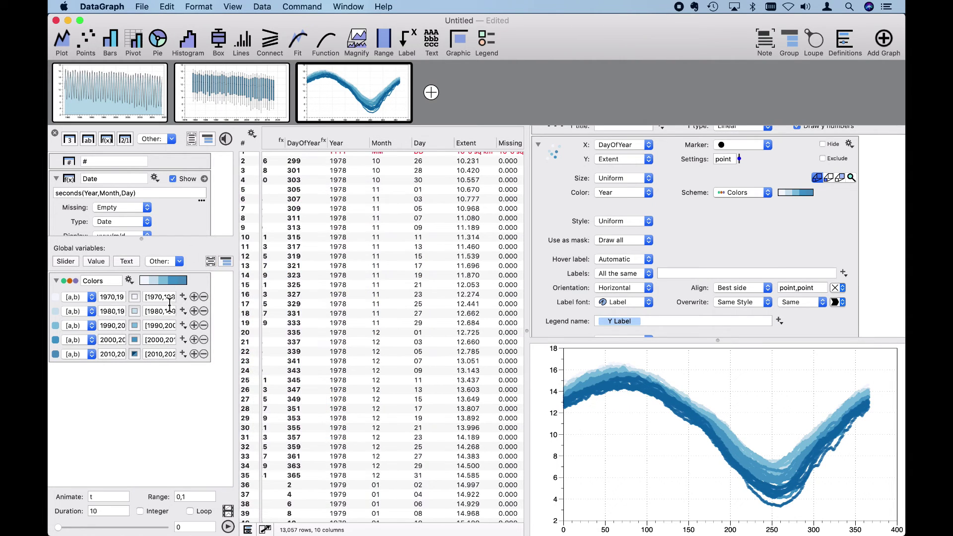
pyautogui.click(136, 341)
pyautogui.click(346, 460)
pyautogui.click(222, 193)
# Step: Add a custom legend showing the Colors variable's decade ranges and drag it lower left
pyautogui.click(540, 145)
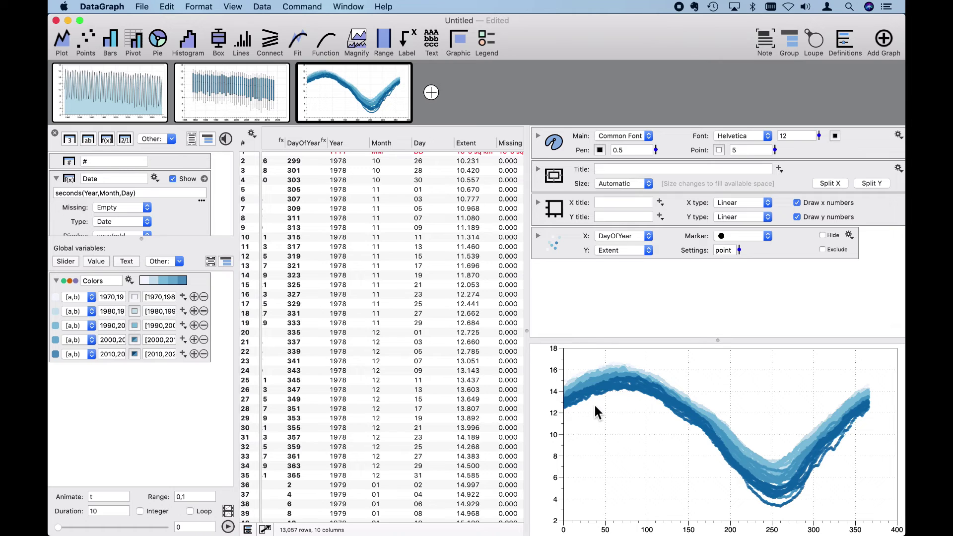
pyautogui.click(302, 7)
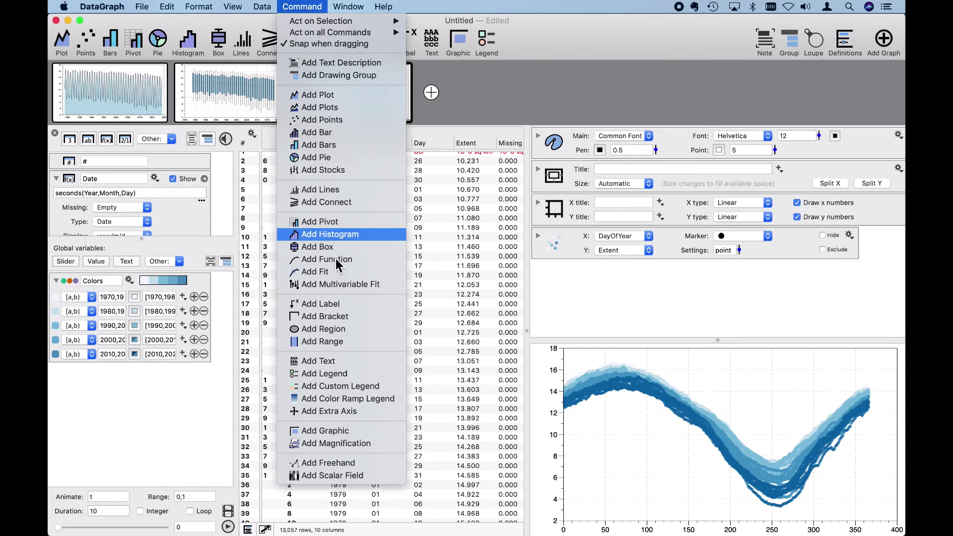
pyautogui.click(376, 388)
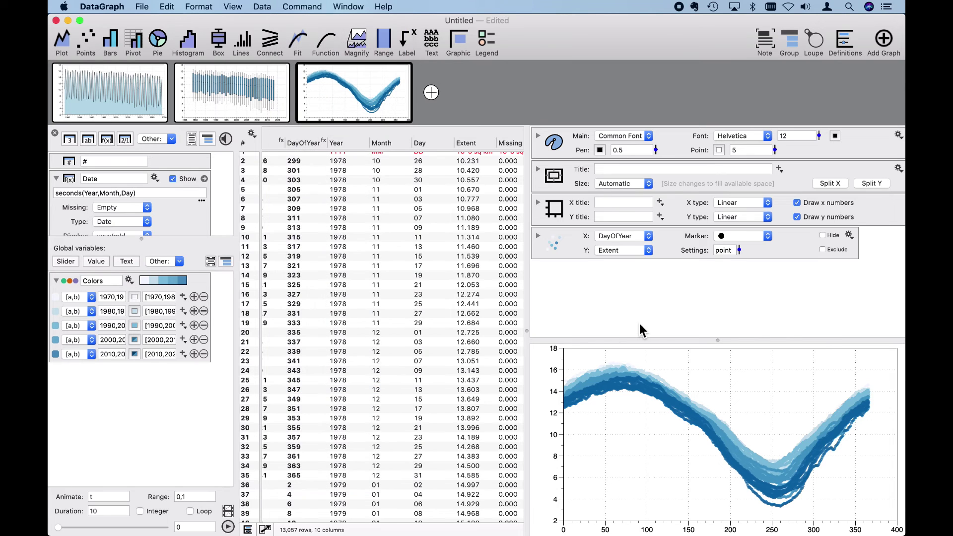
pyautogui.click(538, 269)
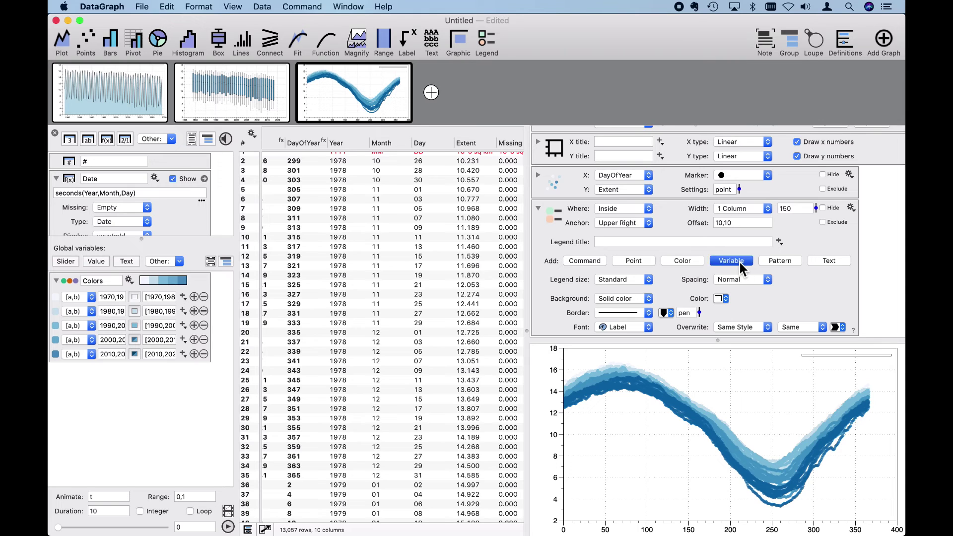
pyautogui.click(740, 262)
pyautogui.click(627, 275)
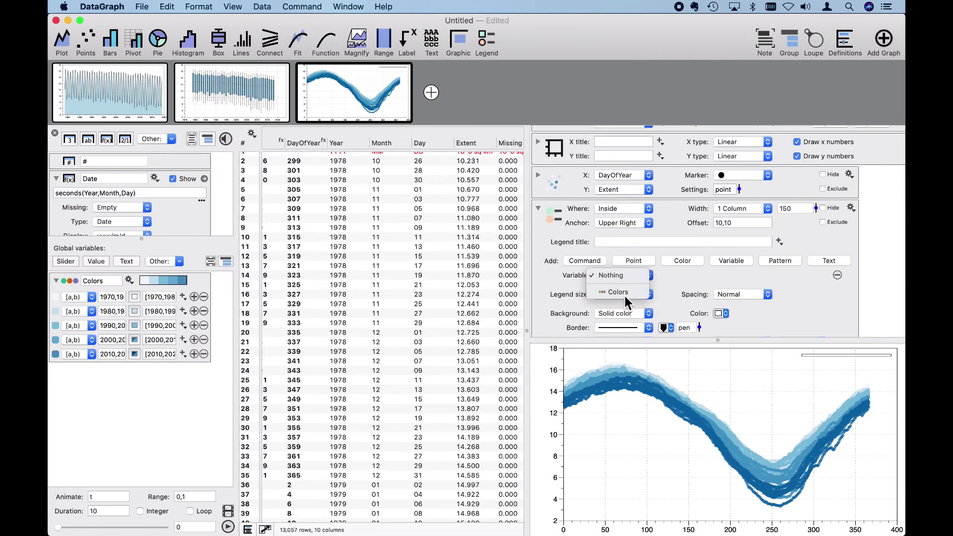
pyautogui.click(624, 294)
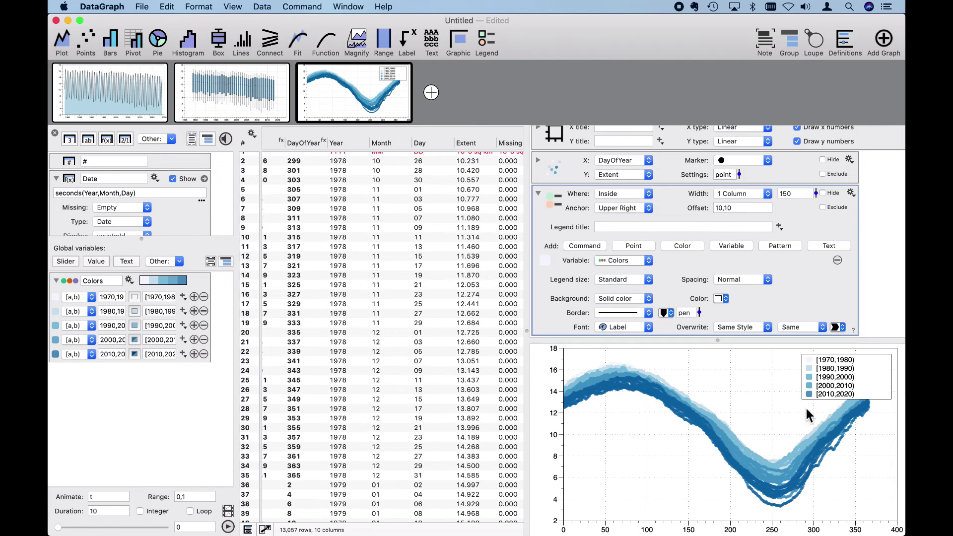
pyautogui.moveTo(839, 389)
pyautogui.mouseDown()
pyautogui.moveTo(818, 393)
pyautogui.moveTo(832, 398)
pyautogui.mouseUp()
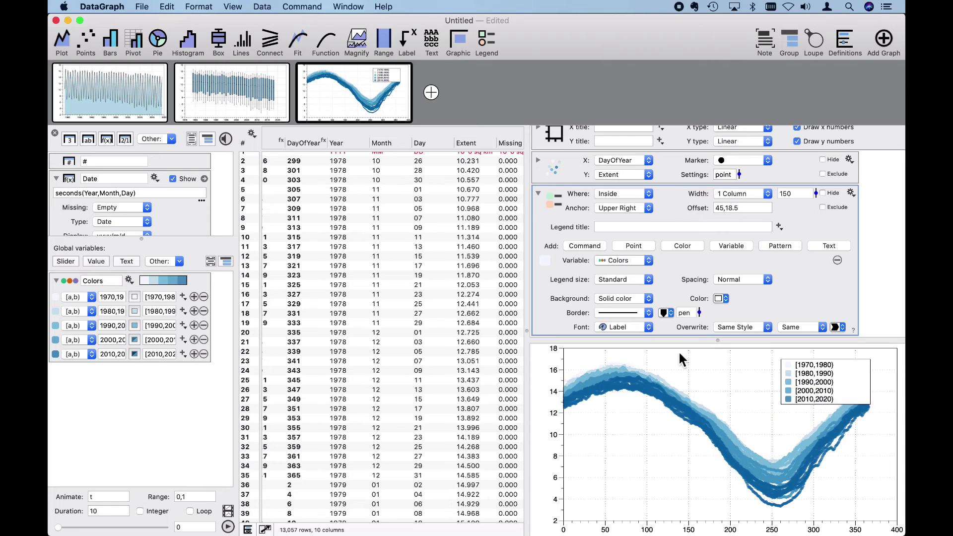
pyautogui.click(539, 193)
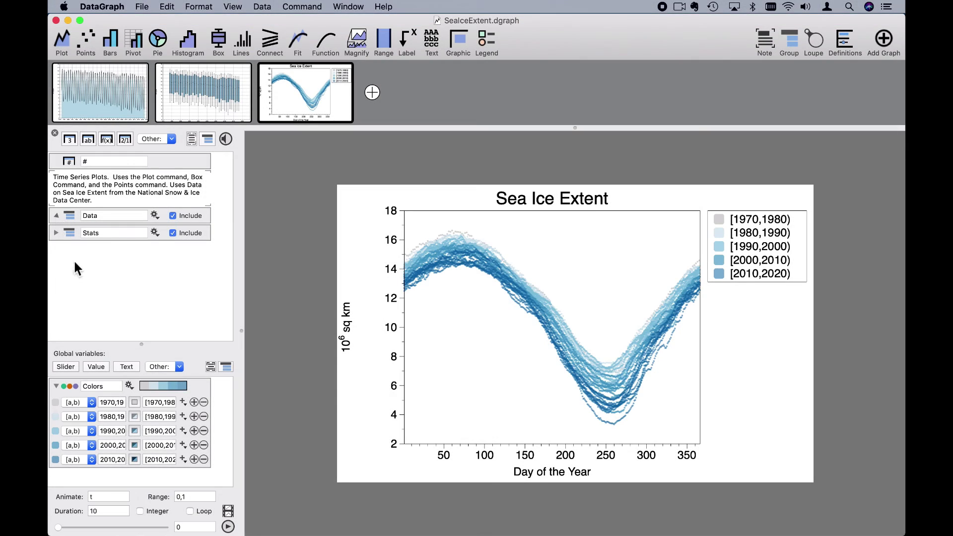
# Step: Check the Data group notes, then adjust the plotted point marker size to 3
pyautogui.click(56, 215)
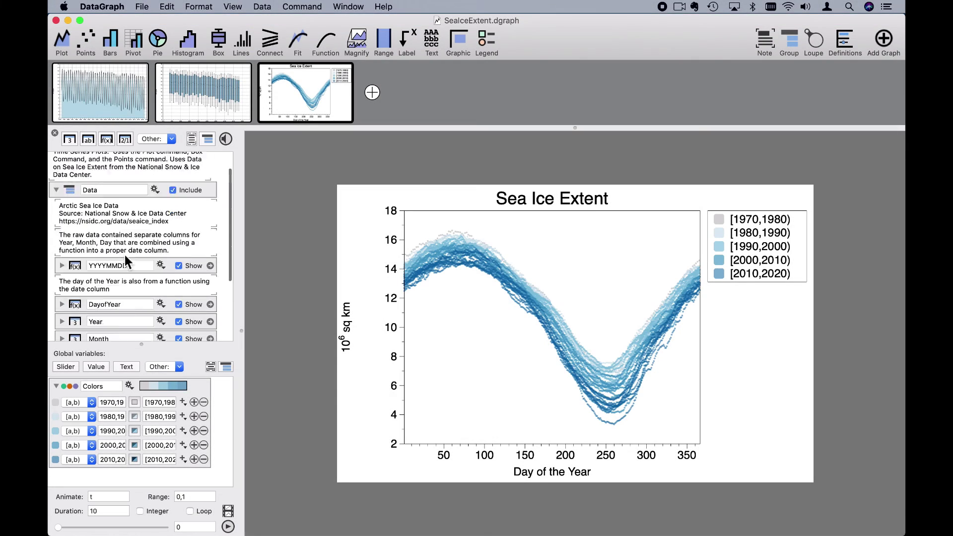
pyautogui.click(55, 216)
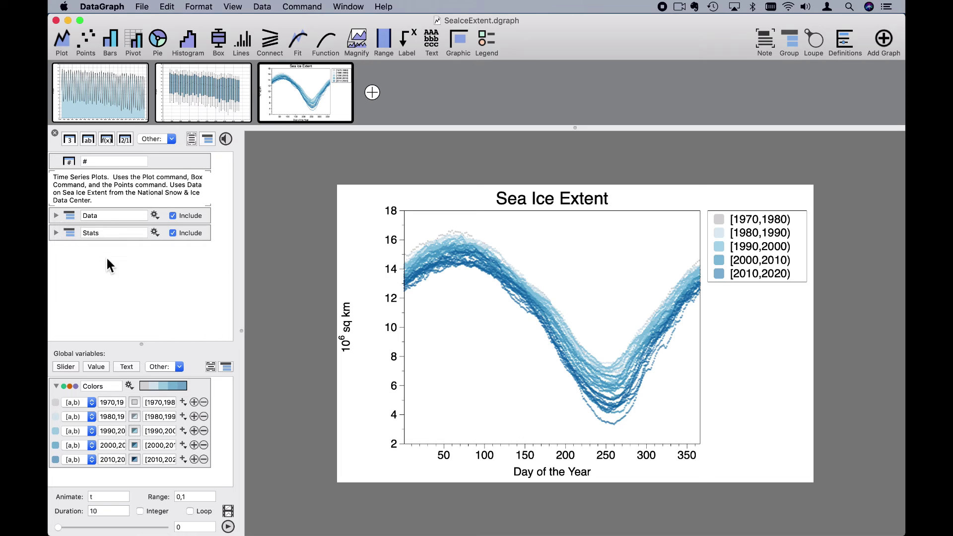
pyautogui.moveTo(296, 132); pyautogui.dragTo(318, 221)
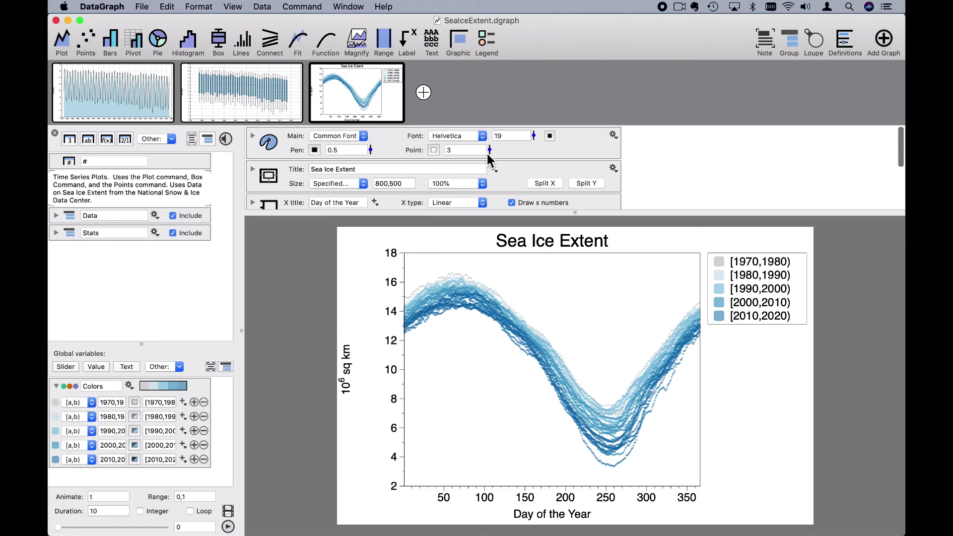
pyautogui.moveTo(490, 151); pyautogui.dragTo(491, 152)
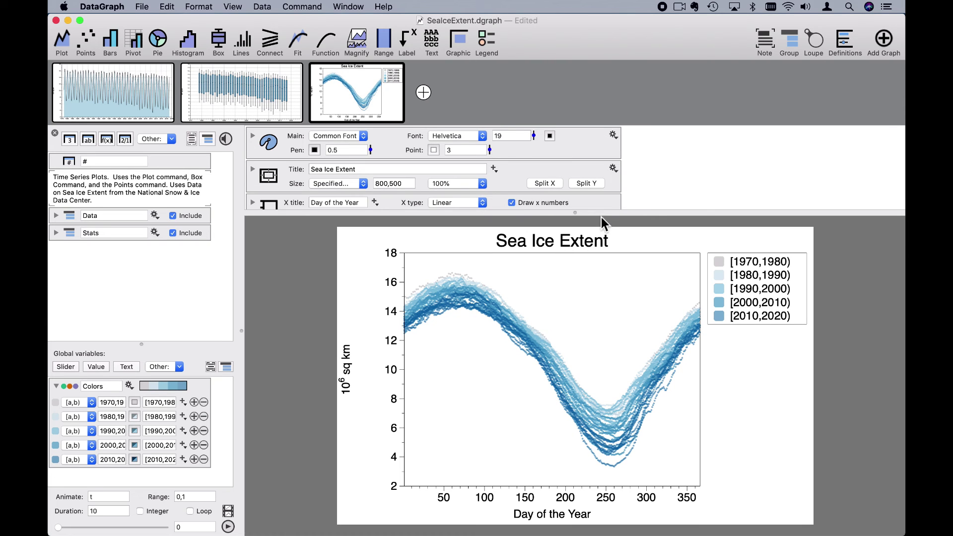
pyautogui.moveTo(604, 217); pyautogui.dragTo(589, 113)
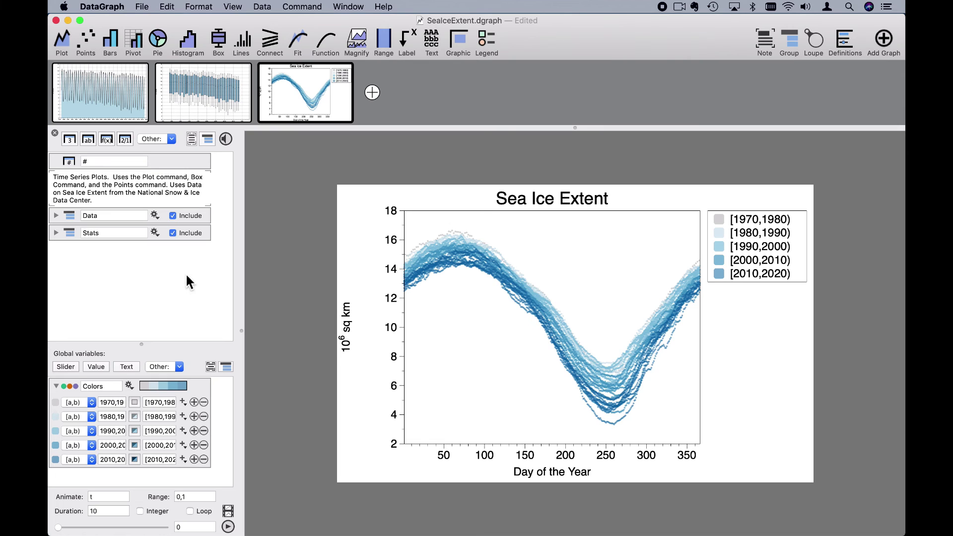
# Step: Open File > Online Examples to show the Example files window
pyautogui.click(168, 7)
pyautogui.moveTo(142, 7)
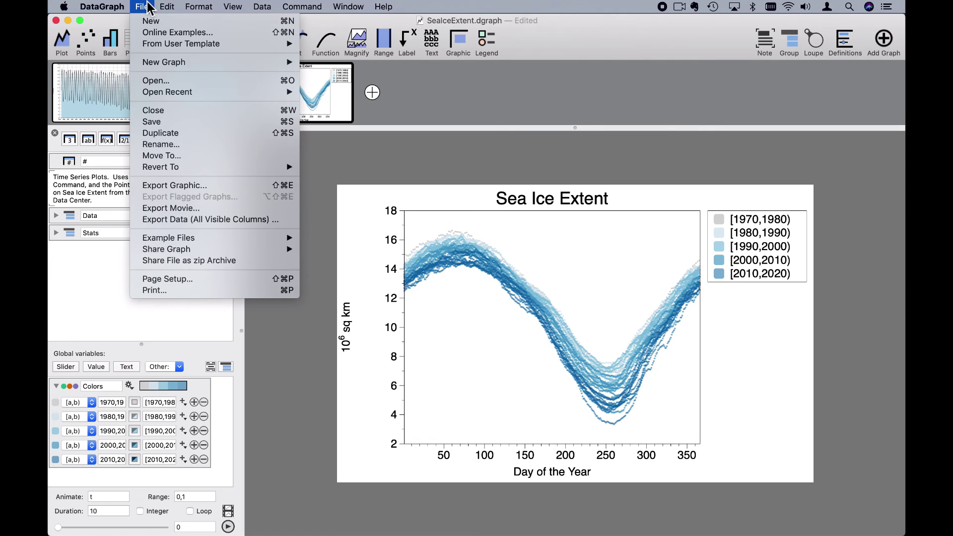
pyautogui.click(216, 33)
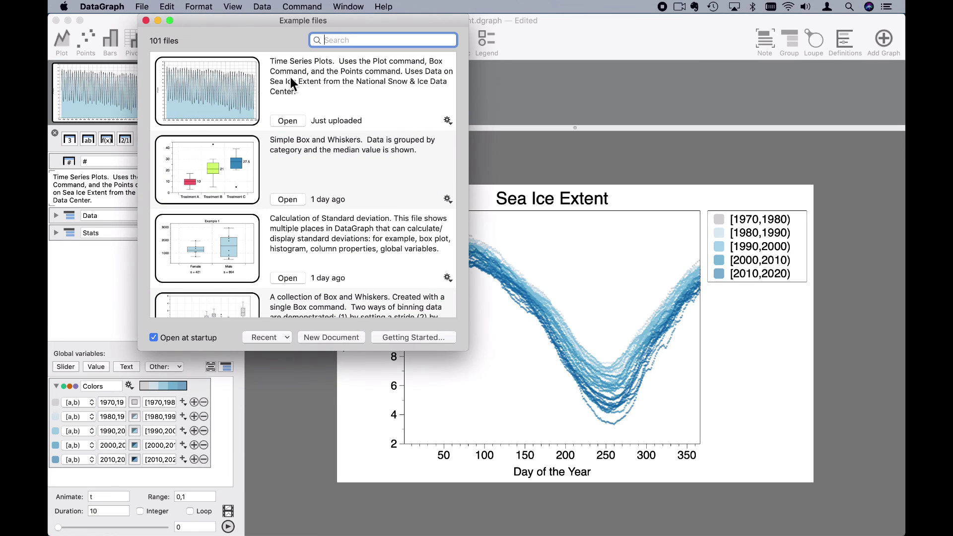